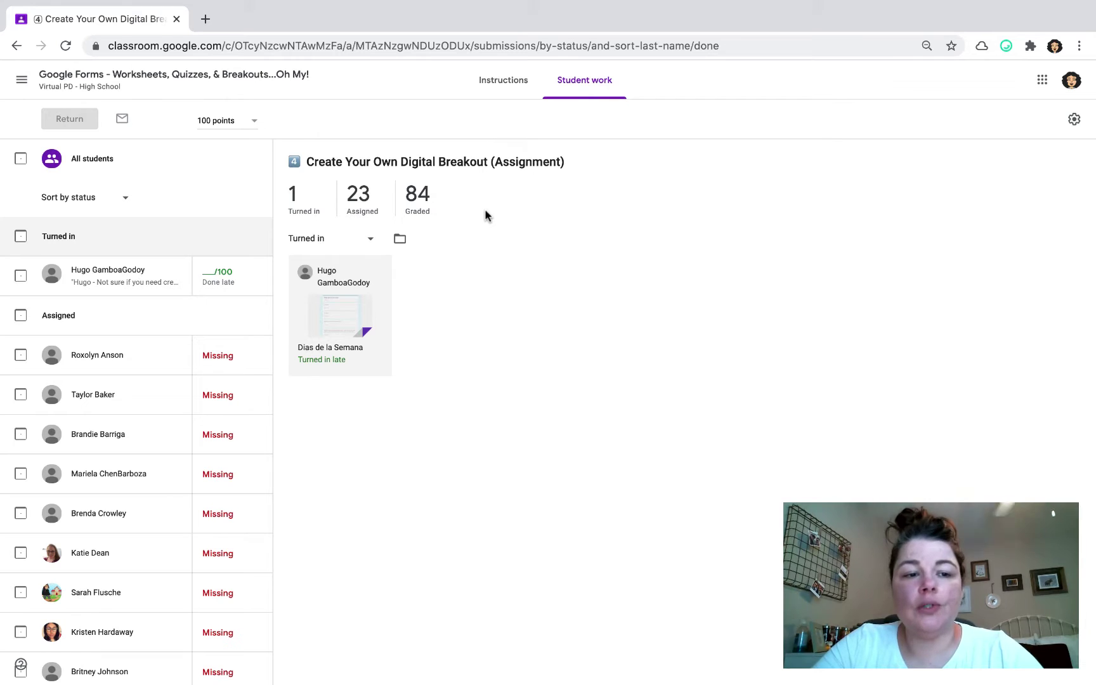
Open the turned-in student submission and award 20 points each for "At least 4 locks" and "All locks have appropriate response validation text".
{"action": "left_click", "coordinate": [154, 272]}
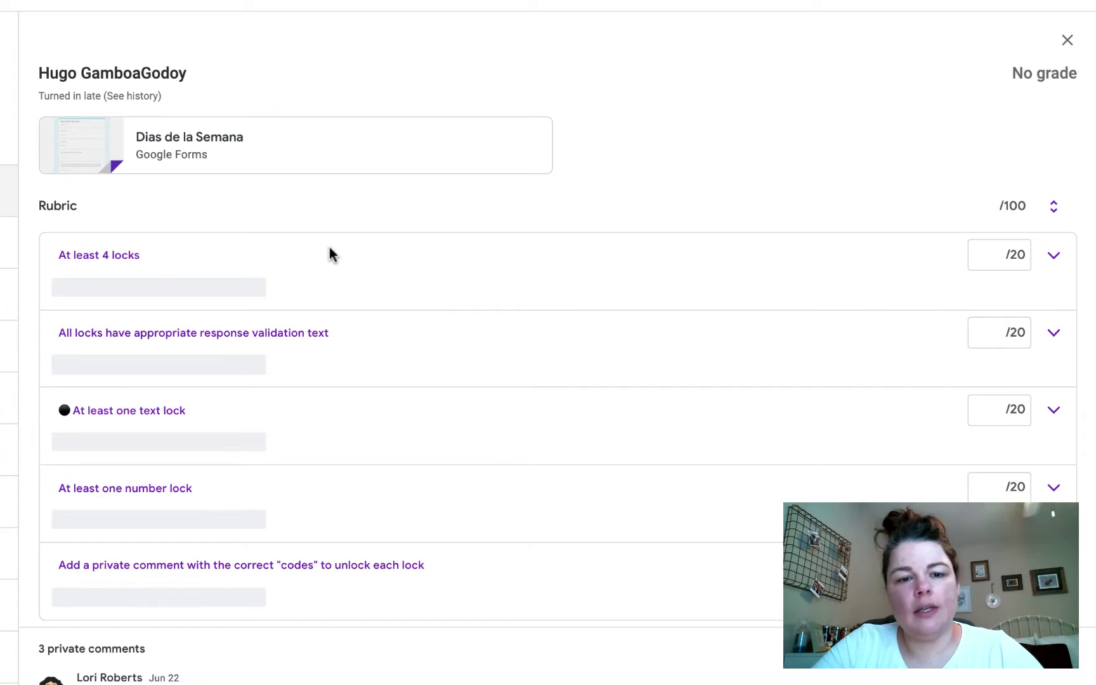
{"action": "left_click", "coordinate": [226, 289]}
{"action": "left_click", "coordinate": [216, 368]}
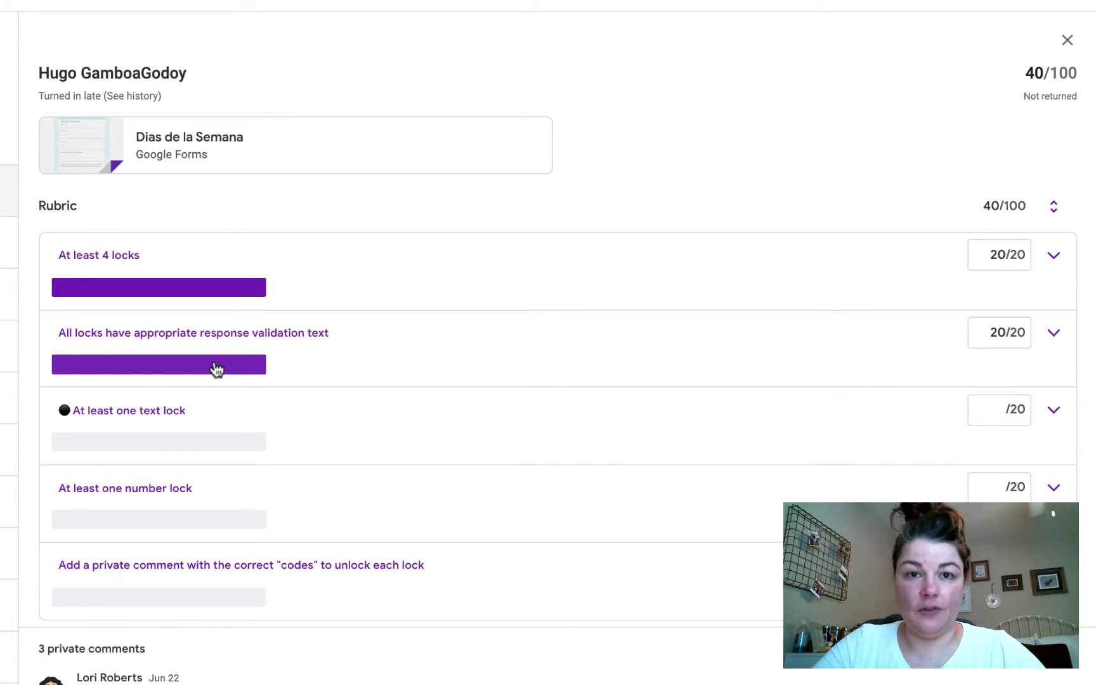
Clear the score for "All locks have appropriate response validation text" and give that criterion 10 points instead.
{"action": "left_click", "coordinate": [1054, 337]}
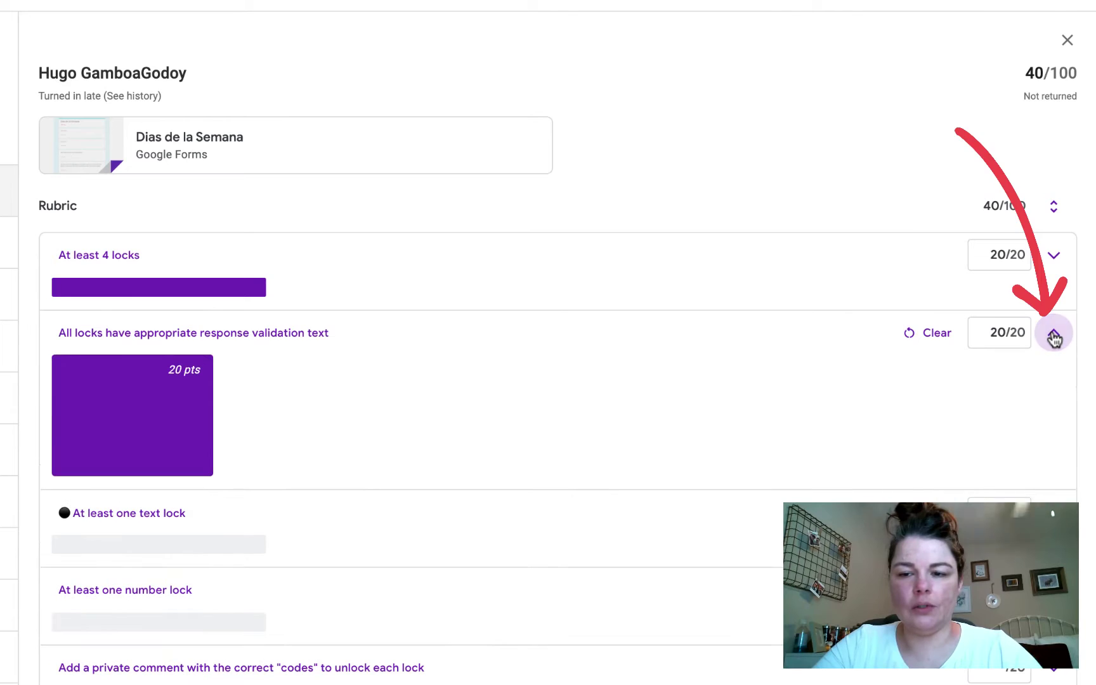
{"action": "left_click", "coordinate": [928, 333]}
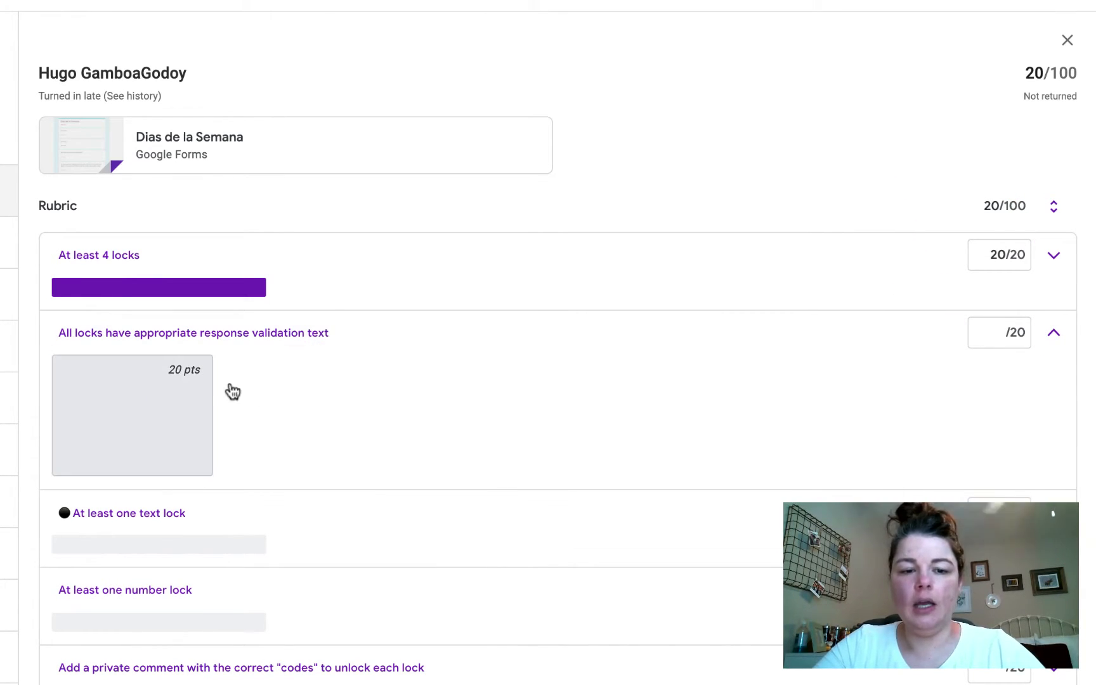
{"action": "left_click", "coordinate": [1055, 336]}
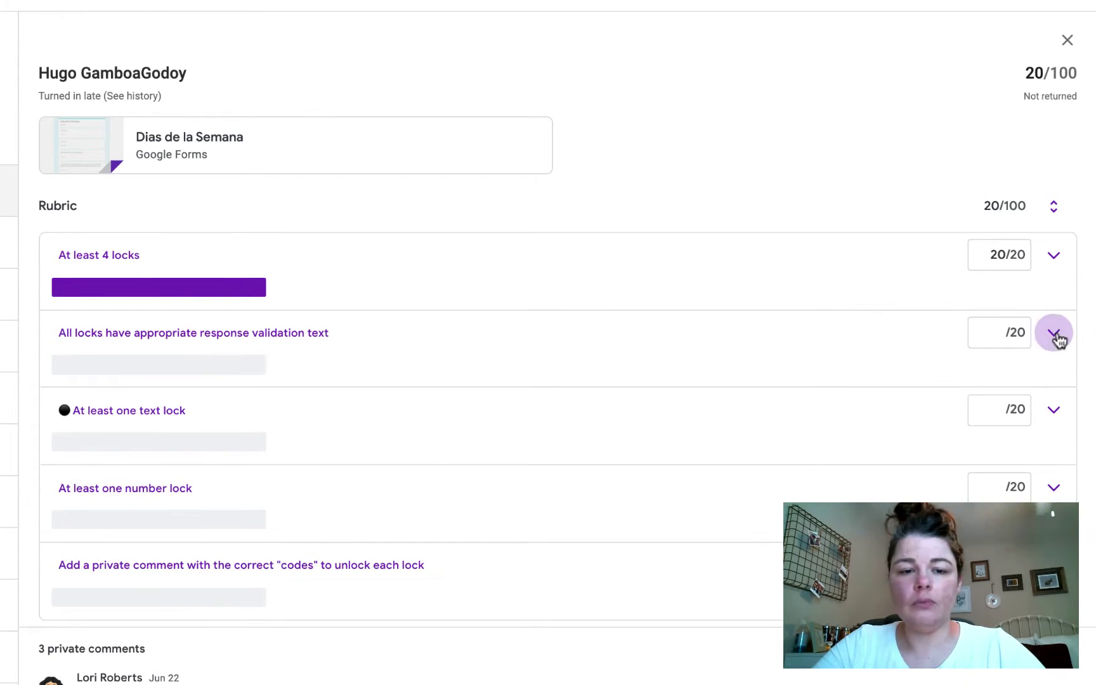
{"action": "left_click", "coordinate": [998, 331]}
{"action": "type", "text": "10"}
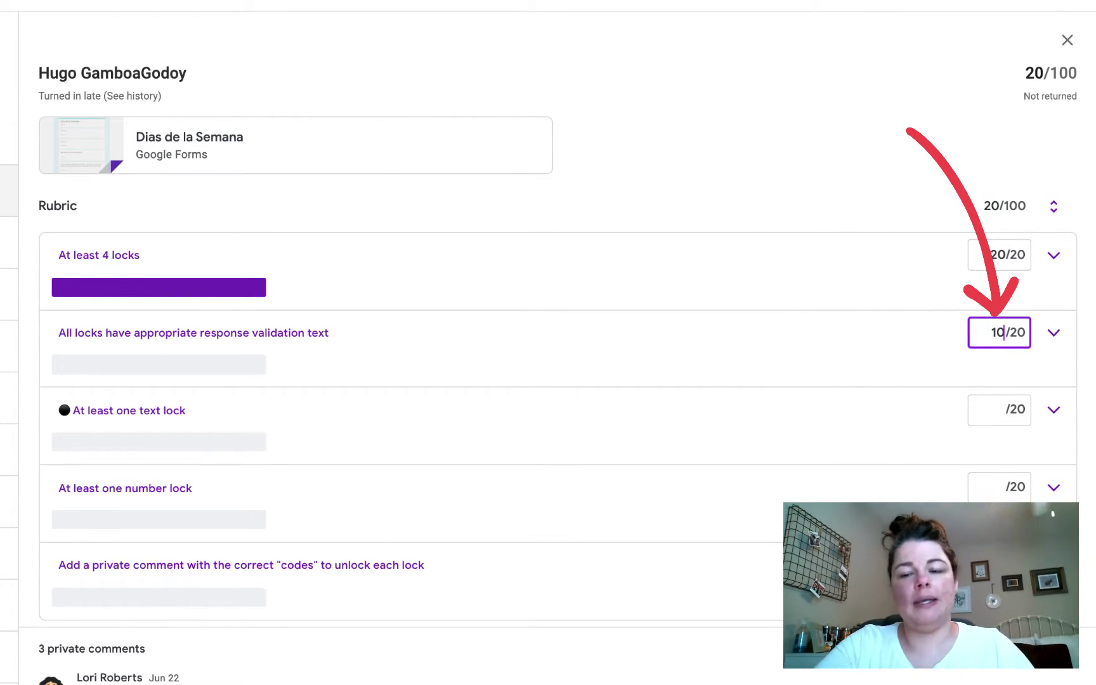
{"action": "left_click", "coordinate": [913, 176]}
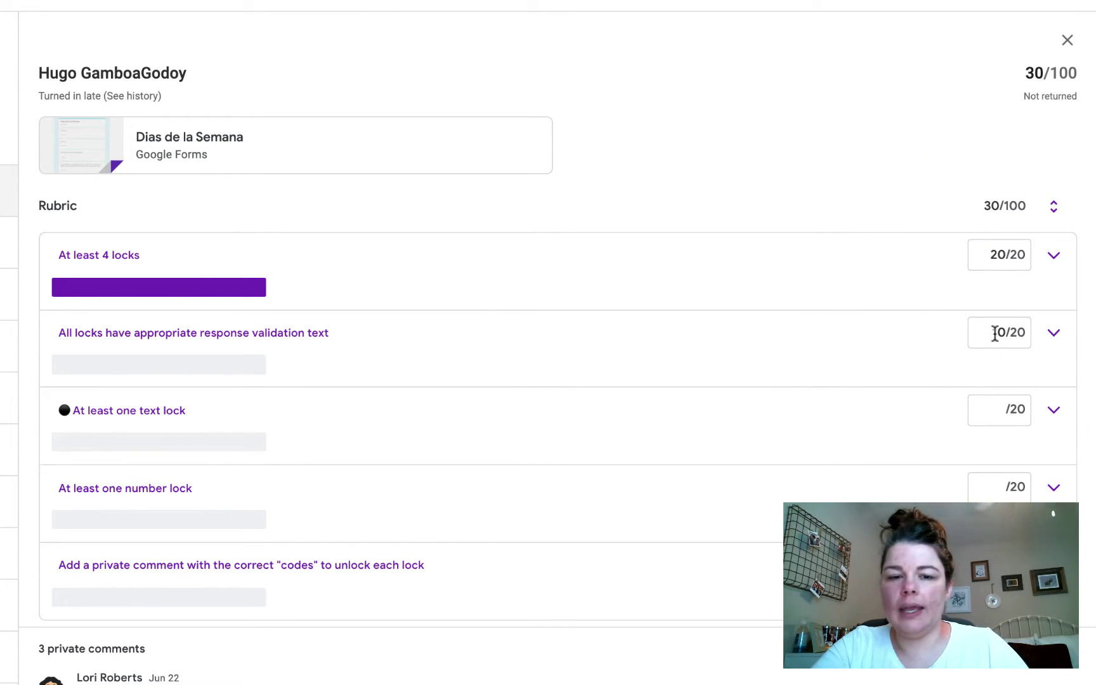
Award 20 points each for the text lock, number lock and private comment criteria in the rubric.
{"action": "left_click", "coordinate": [162, 443]}
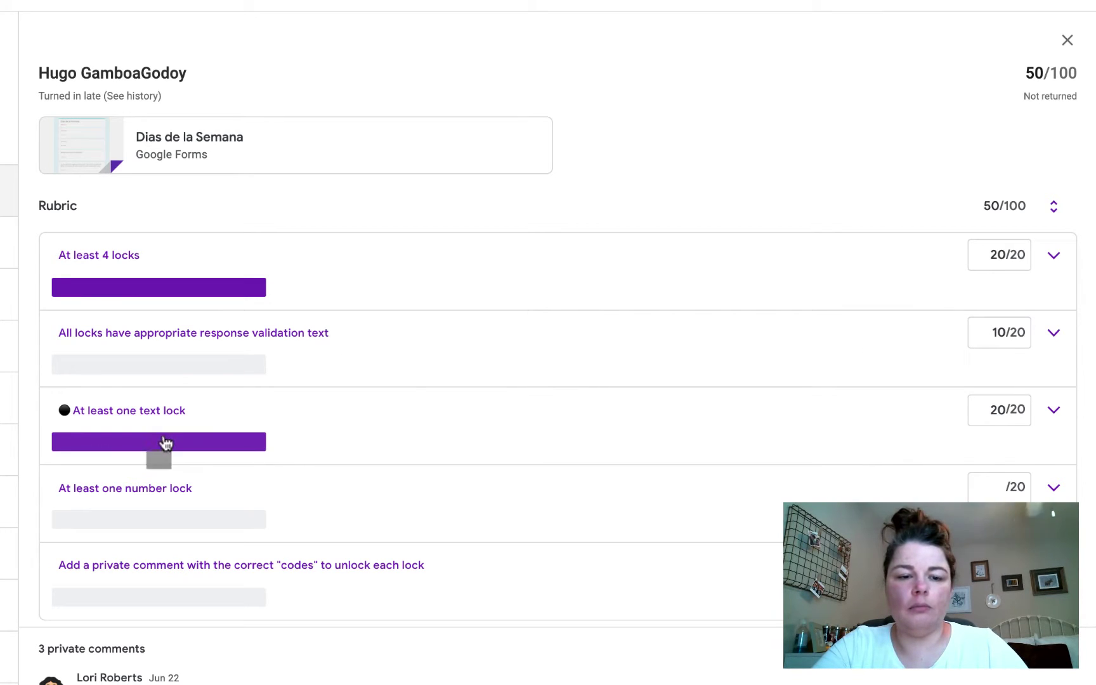
{"action": "left_click", "coordinate": [142, 520]}
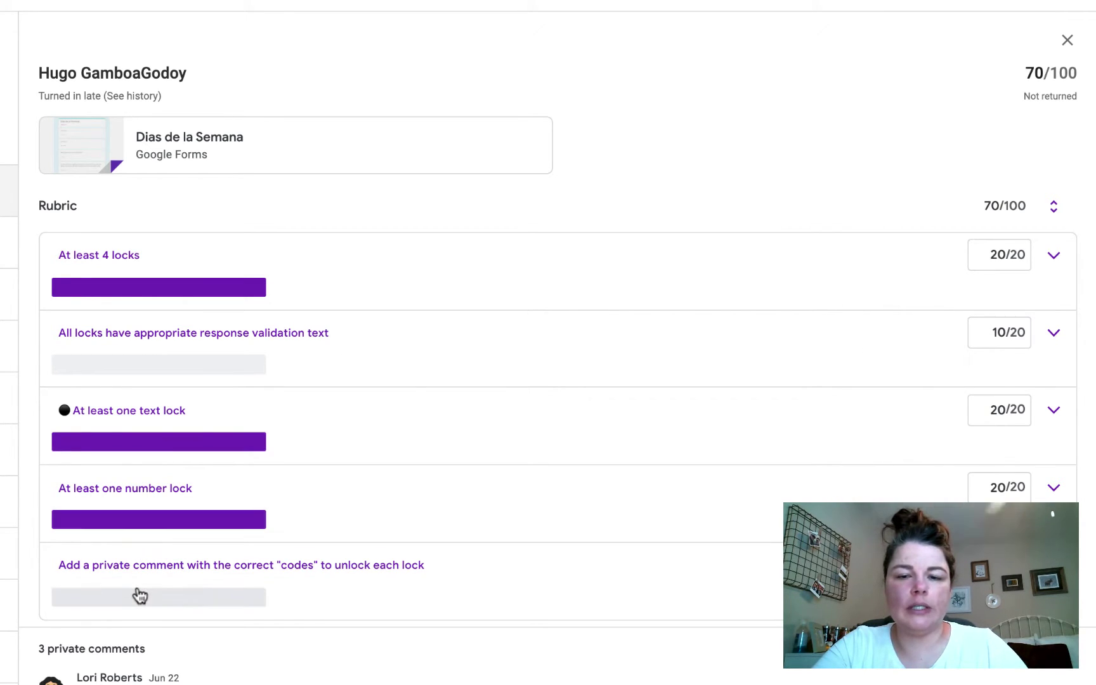
{"action": "left_click", "coordinate": [141, 597]}
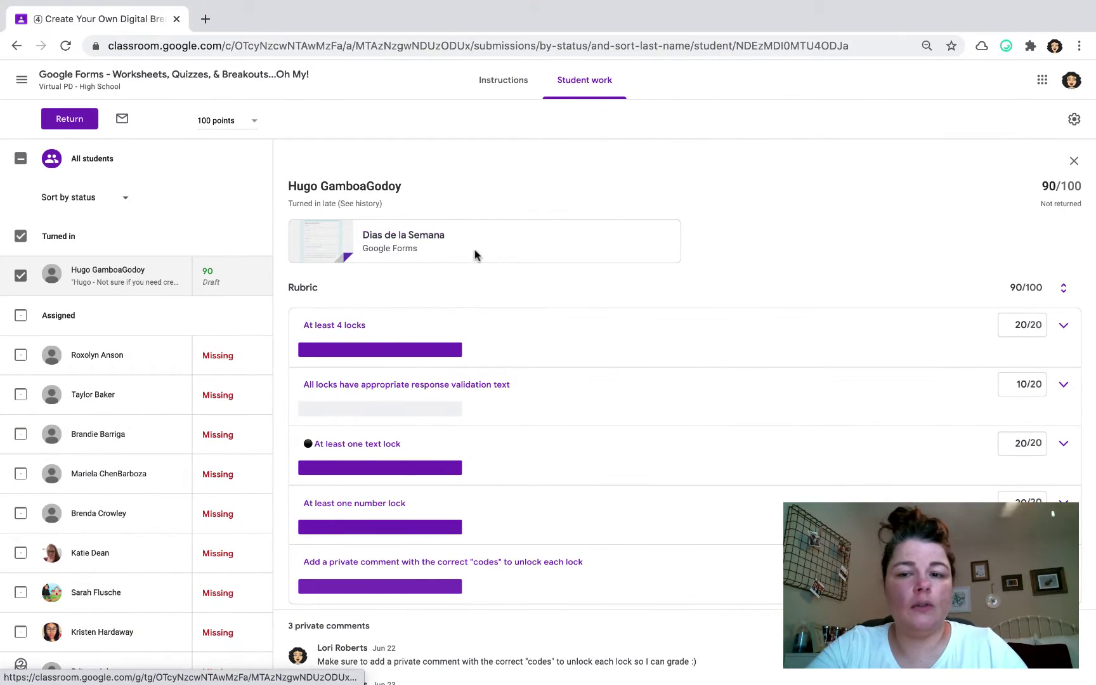
Open the submitted "Dias de la Semana" form in the grading view and check the student's submission history.
{"action": "left_click", "coordinate": [450, 243]}
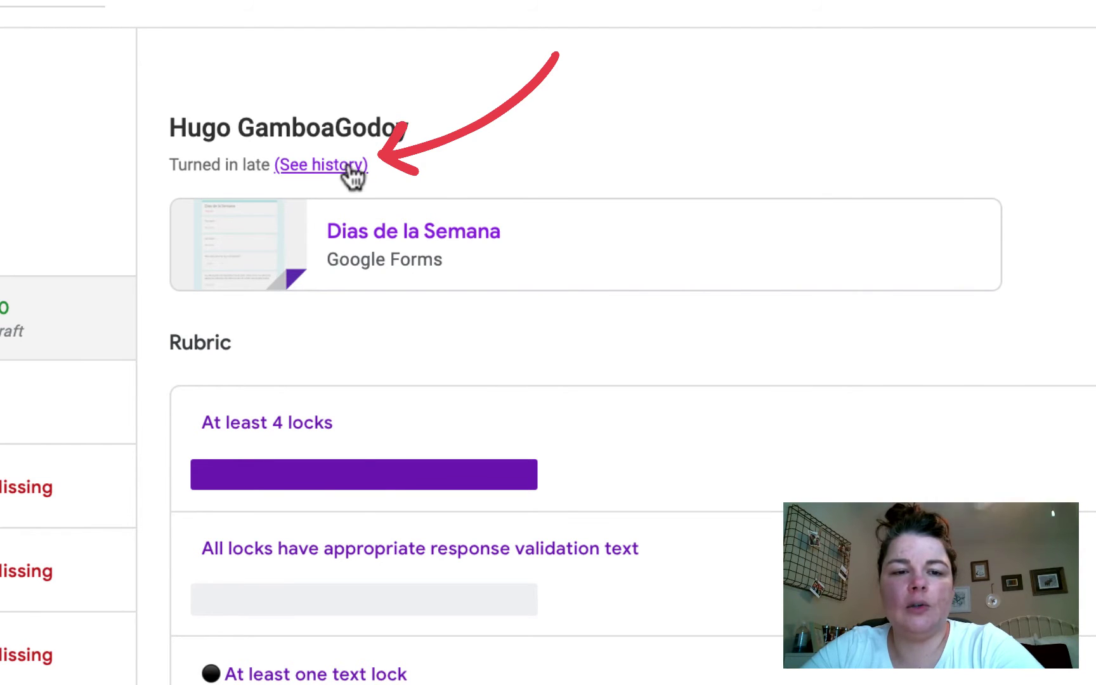
{"action": "left_click", "coordinate": [328, 167]}
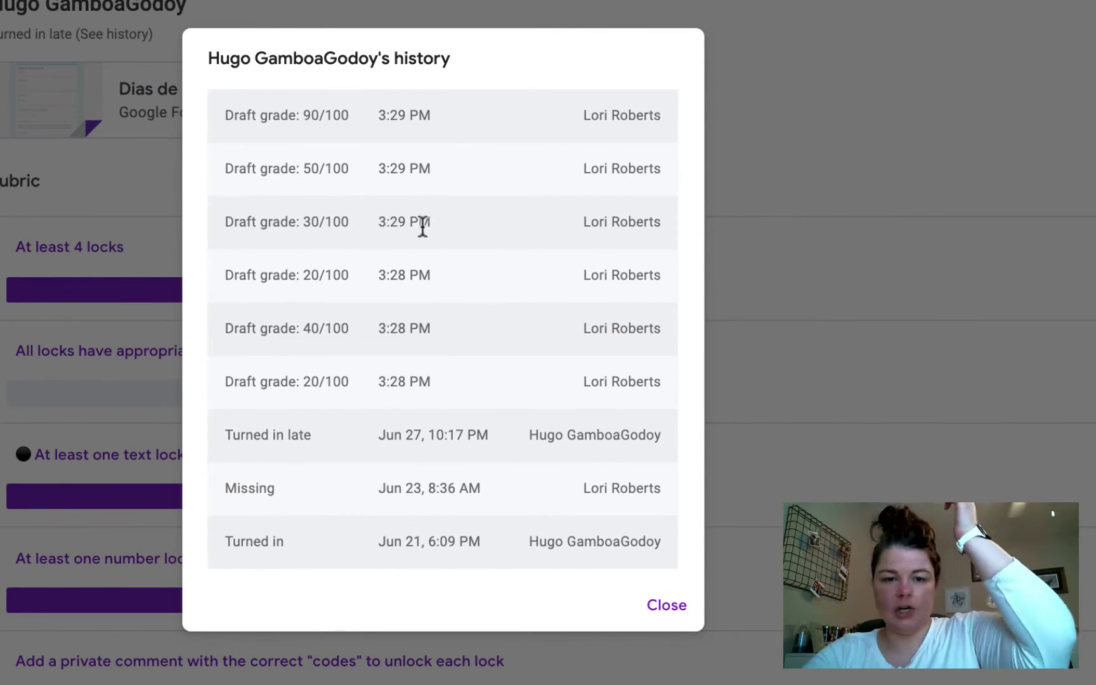
{"action": "left_click", "coordinate": [667, 606]}
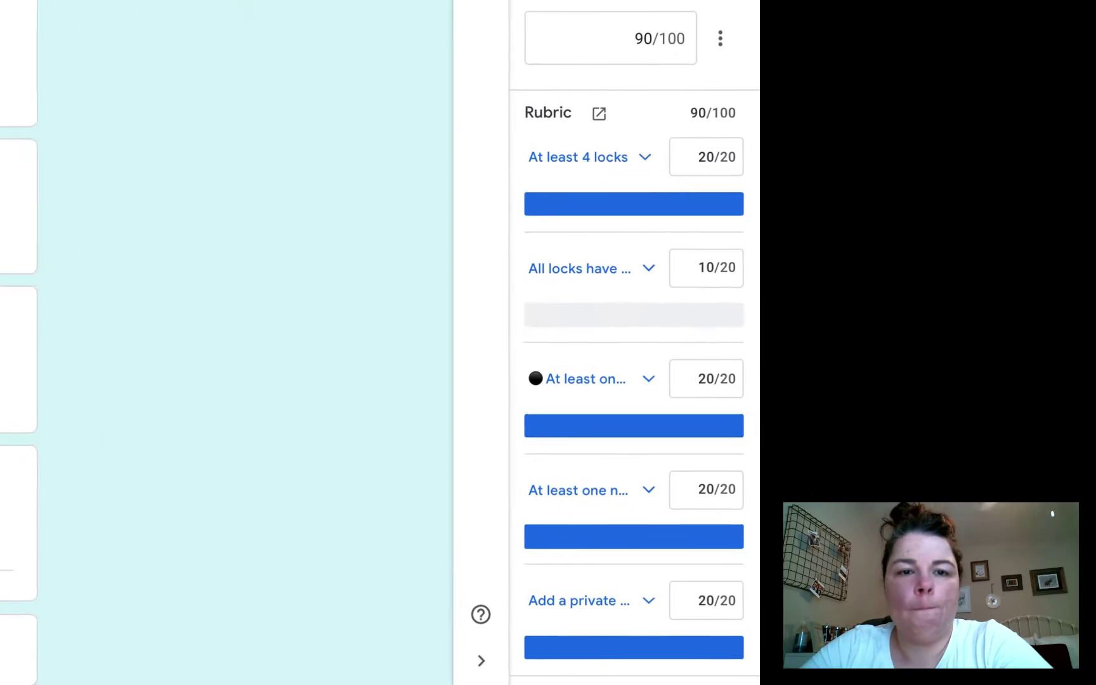
Examine the grading view's rubric and private comments, including the "At least one text lock" details, and compare them with the student work page.
{"action": "scroll", "coordinate": [704, 314], "scroll_direction": "down", "scroll_amount": 5}
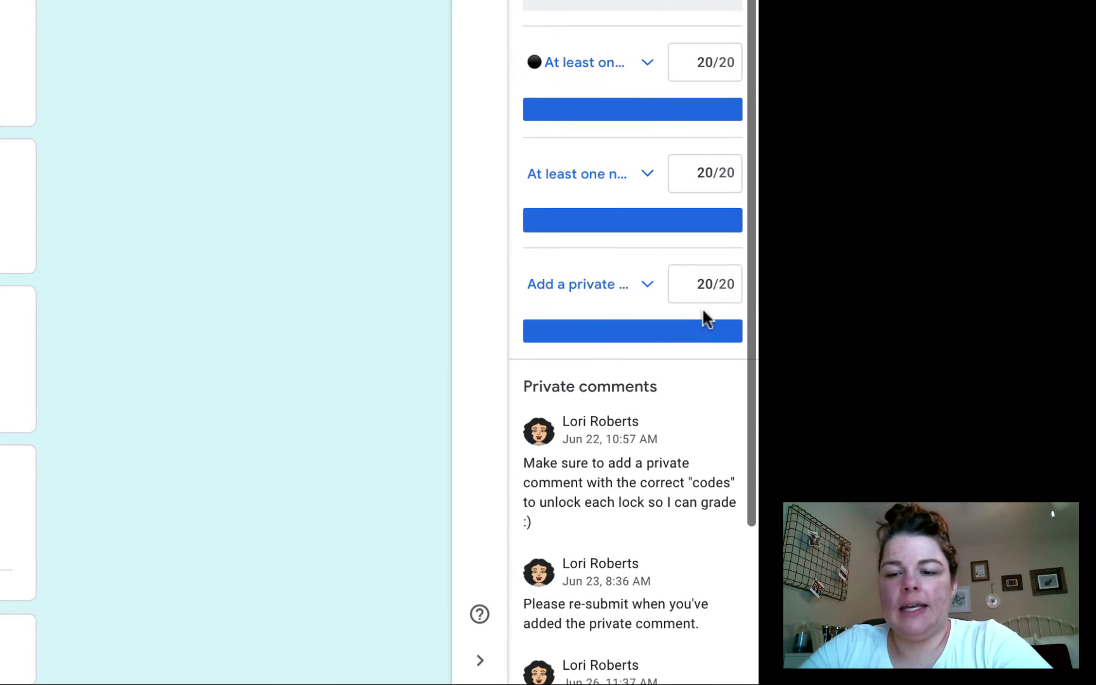
{"action": "scroll", "coordinate": [702, 310], "scroll_direction": "up", "scroll_amount": 4}
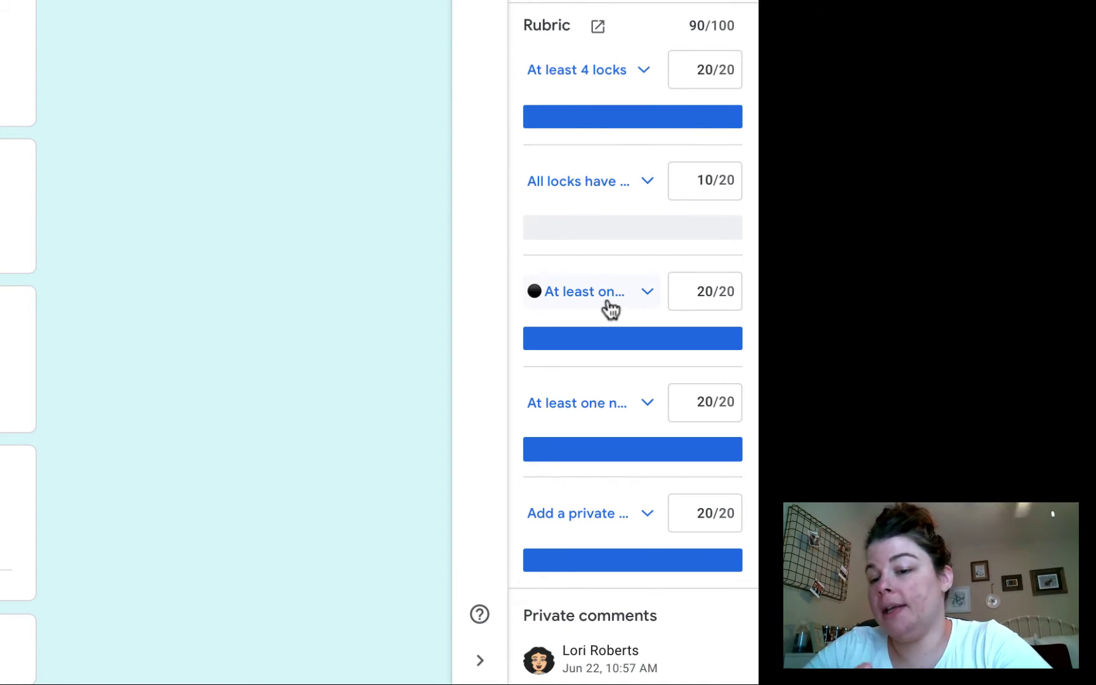
{"action": "left_click", "coordinate": [648, 293]}
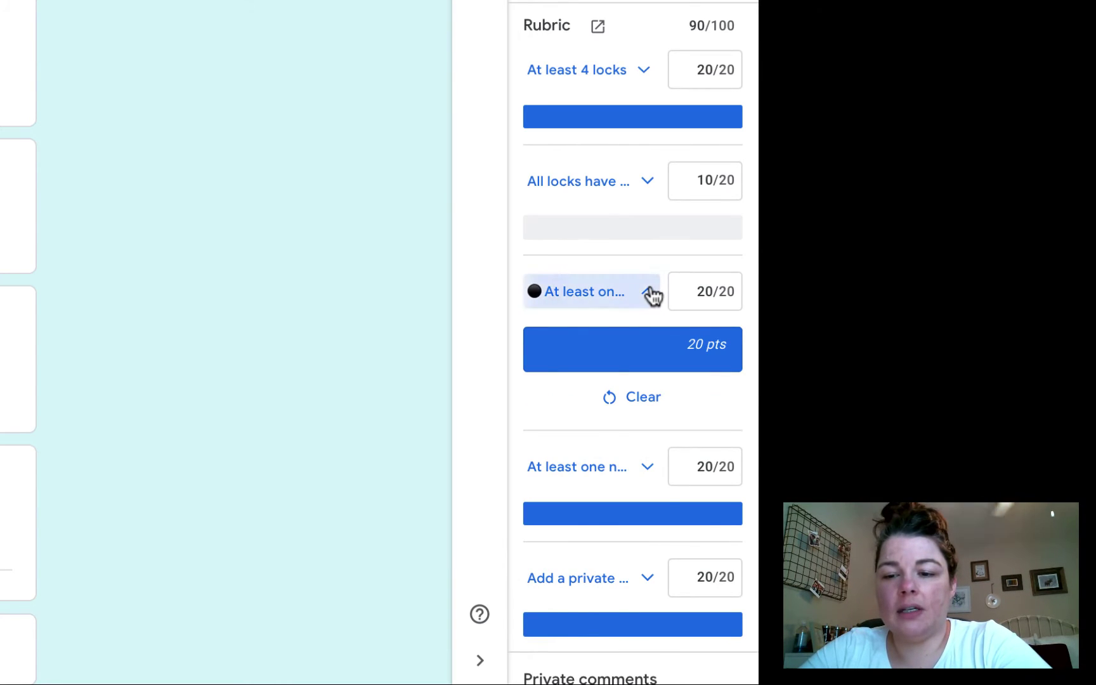
{"action": "left_click", "coordinate": [650, 293]}
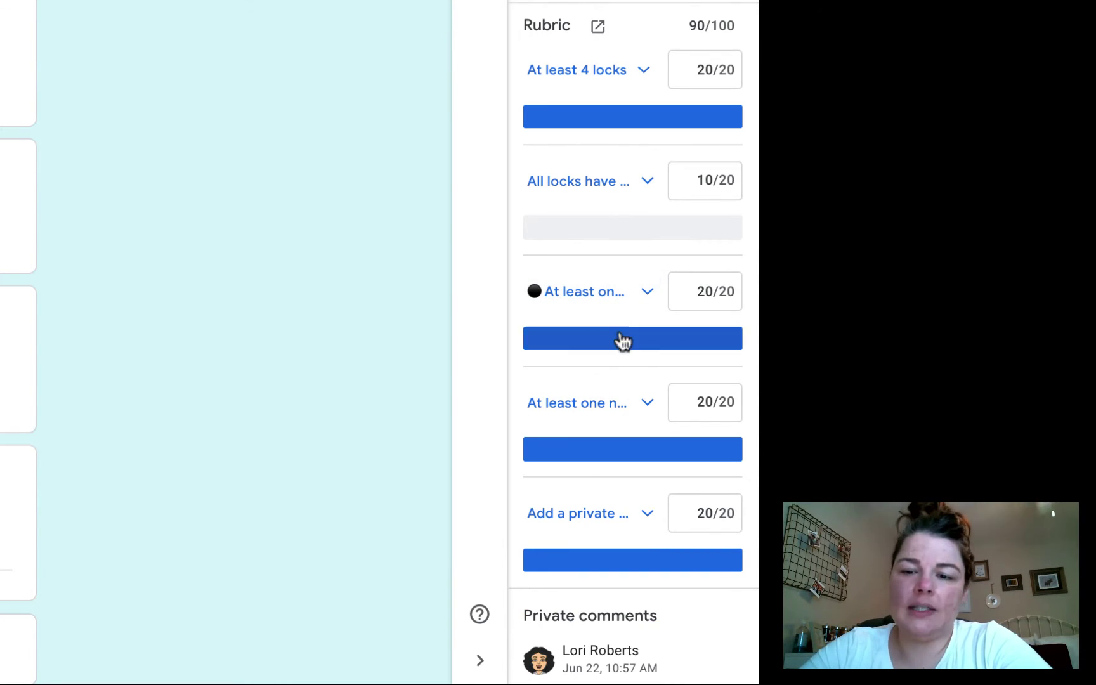
{"action": "left_click", "coordinate": [599, 295]}
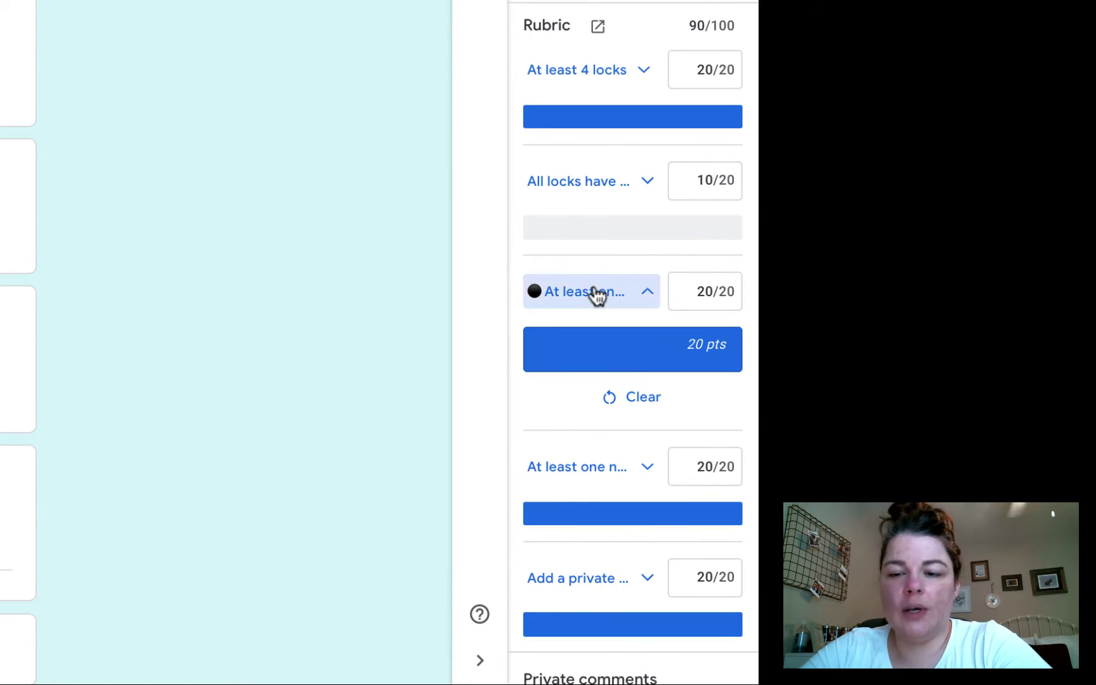
{"action": "left_click", "coordinate": [584, 297]}
{"action": "left_click", "coordinate": [575, 296]}
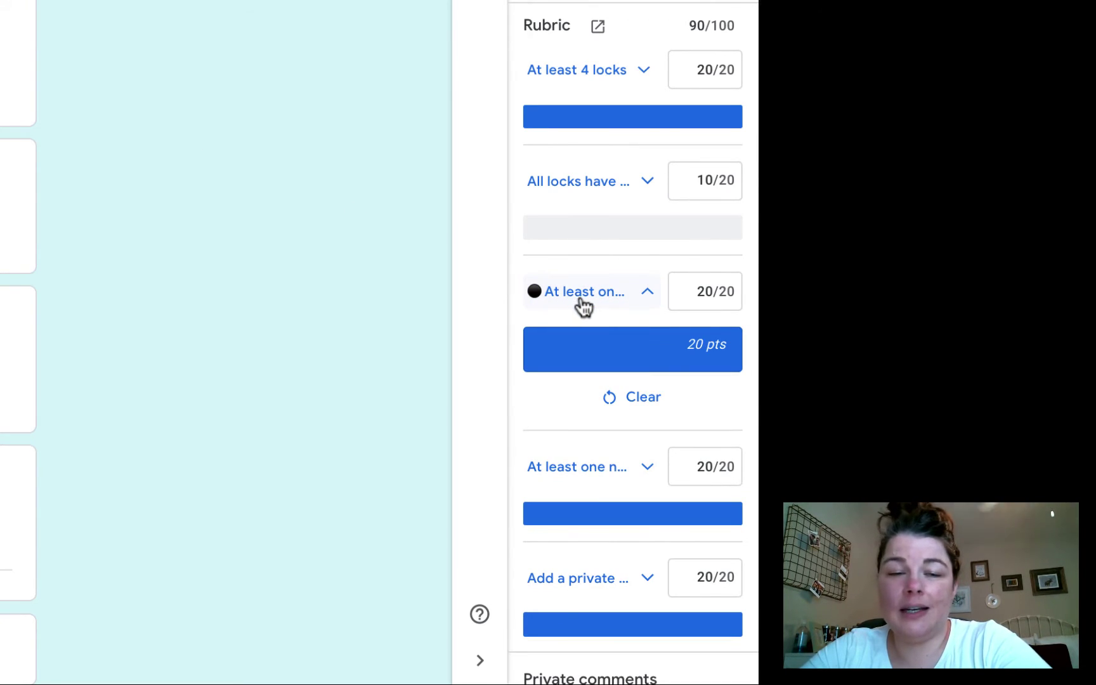
{"action": "left_click", "coordinate": [588, 306]}
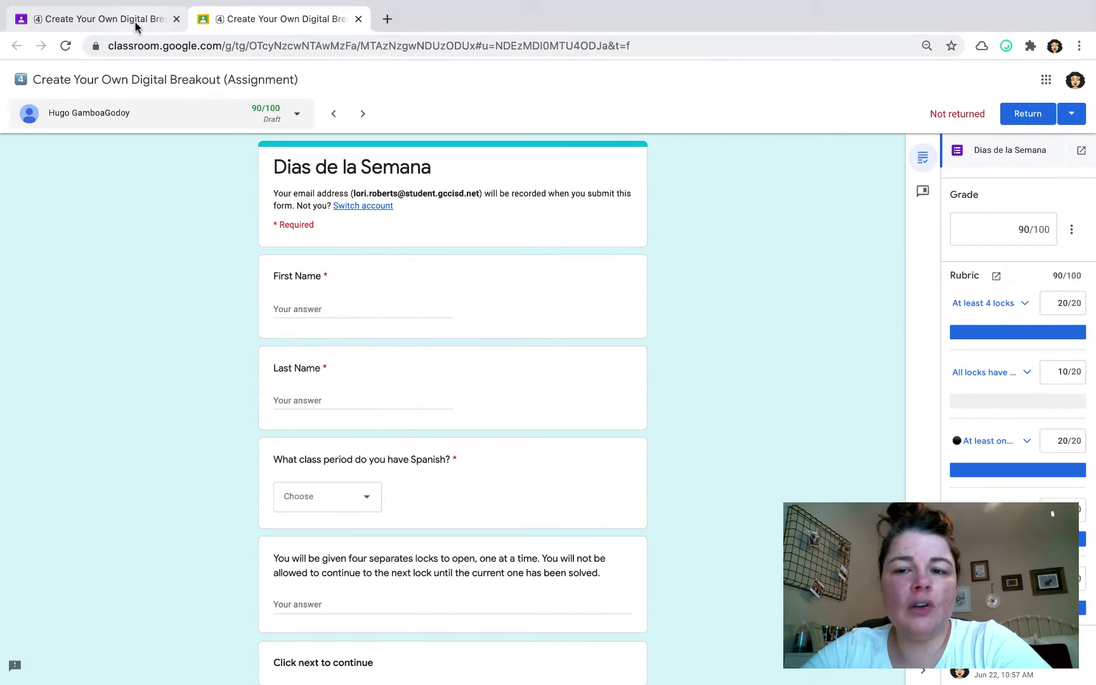
{"action": "left_click", "coordinate": [135, 23]}
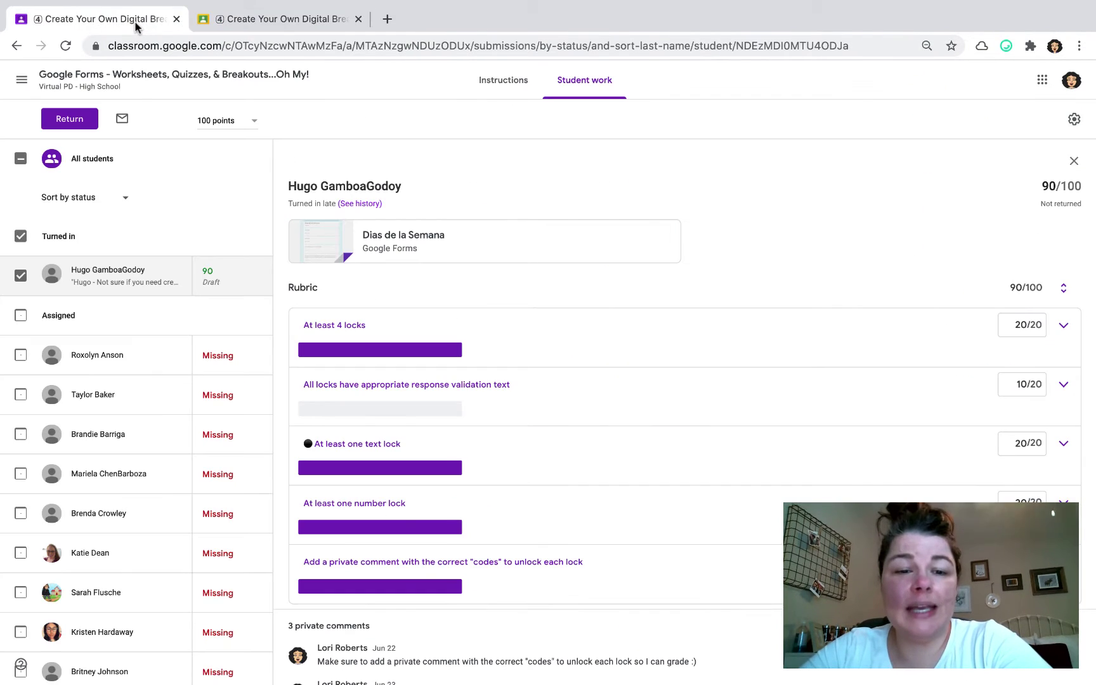
{"action": "left_click", "coordinate": [290, 18]}
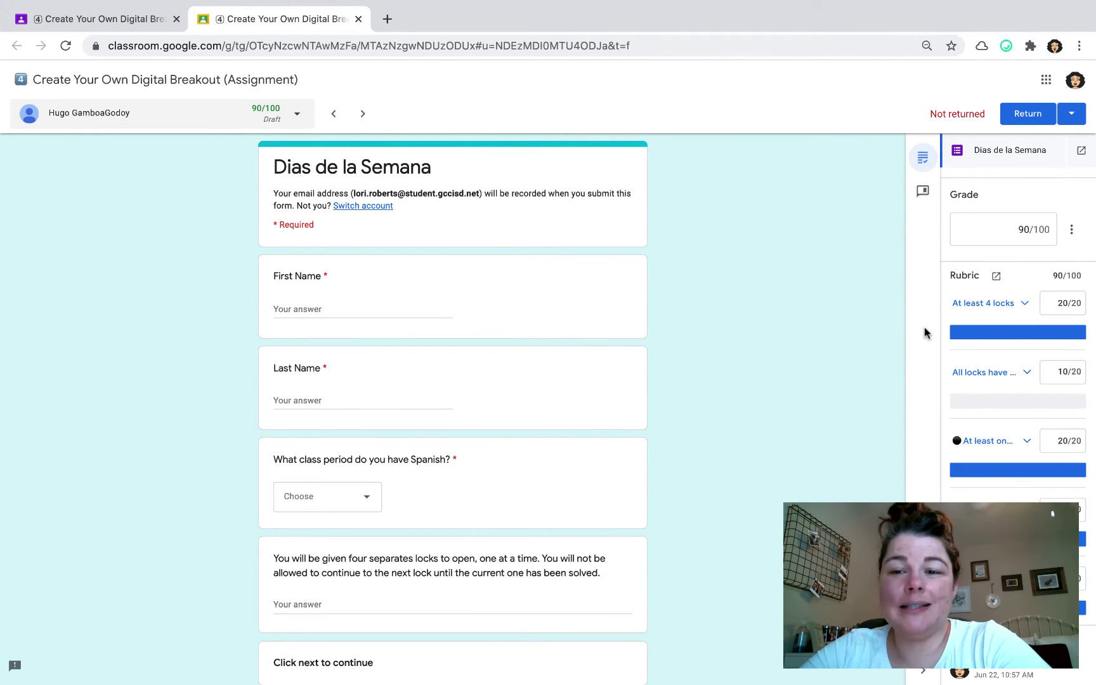
Clear the rubric scores for "At least 4 locks" and "At least one text lock" in the grading view.
{"action": "scroll", "coordinate": [976, 325], "scroll_direction": "up", "scroll_amount": 1}
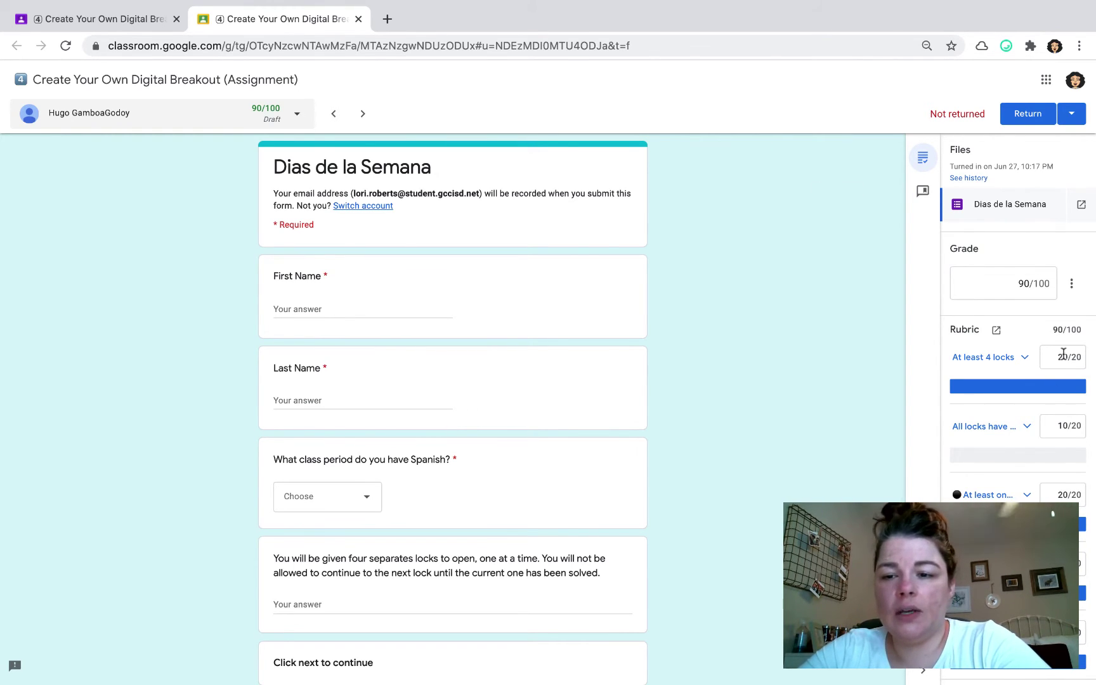
{"action": "left_click", "coordinate": [1019, 358]}
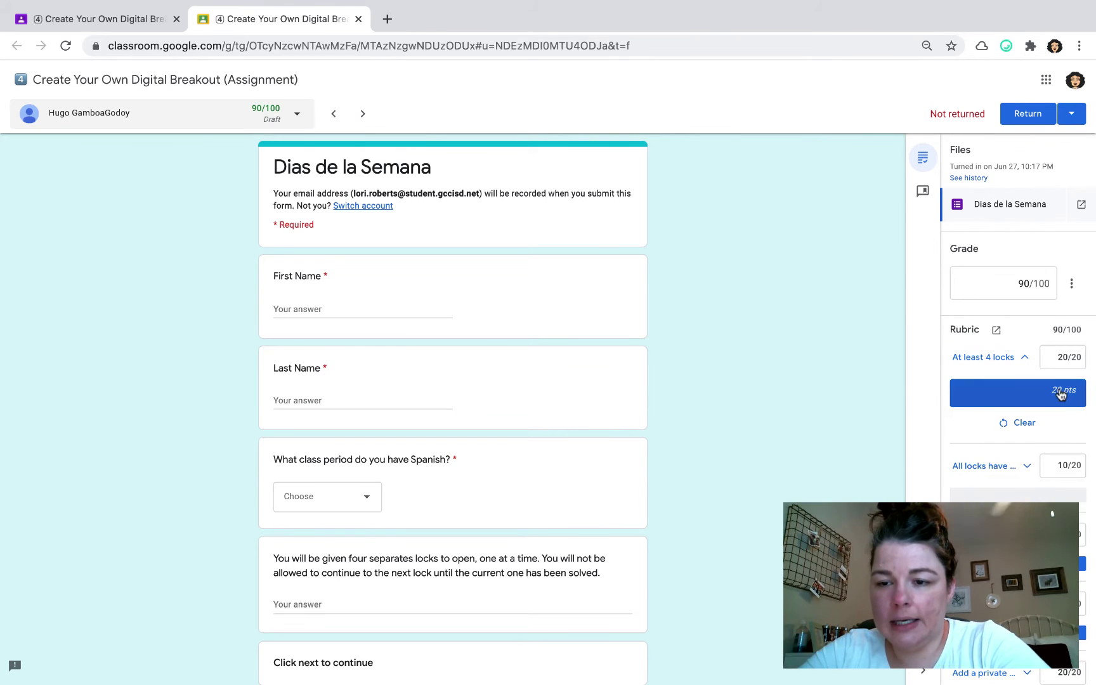
{"action": "left_click", "coordinate": [1023, 424]}
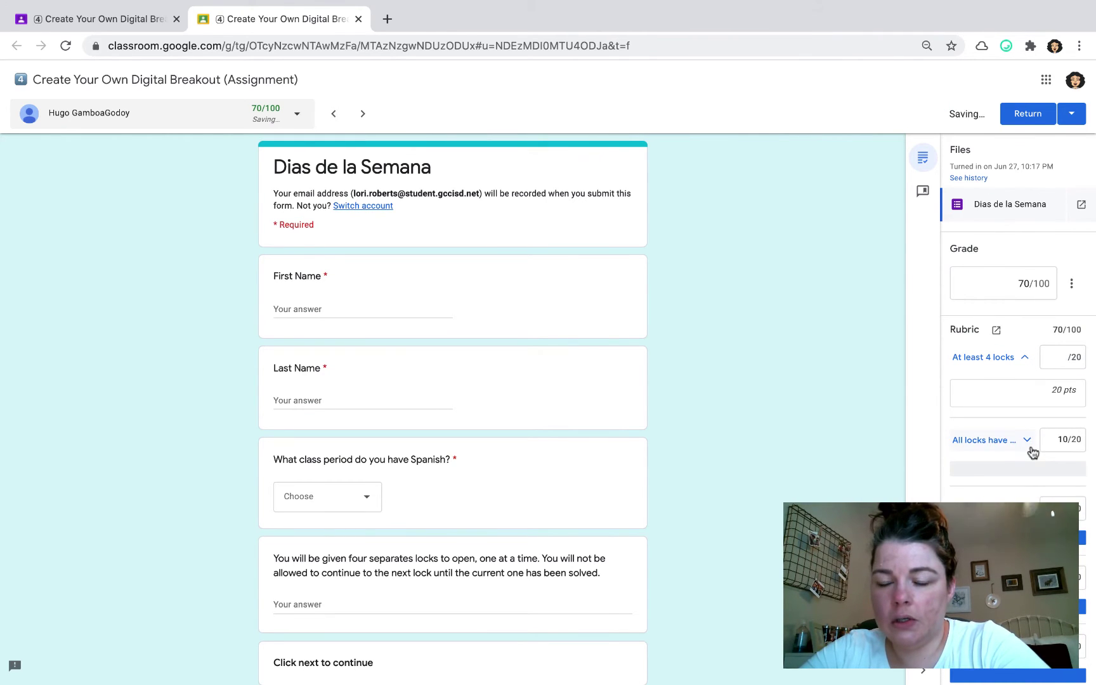
{"action": "scroll", "coordinate": [1033, 449], "scroll_direction": "down", "scroll_amount": 3}
{"action": "left_click", "coordinate": [1027, 354]}
{"action": "left_click", "coordinate": [1017, 370]}
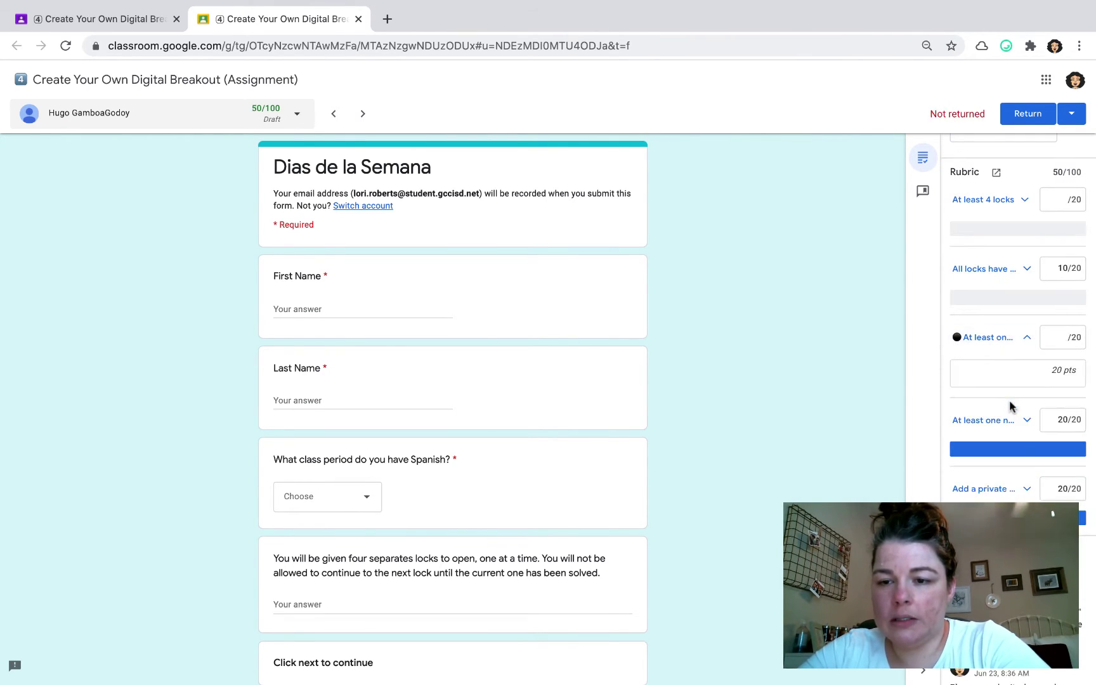
Clear the remaining rubric scores for the number lock, private comment and response validation criteria.
{"action": "left_click", "coordinate": [1027, 419]}
{"action": "left_click", "coordinate": [1008, 447]}
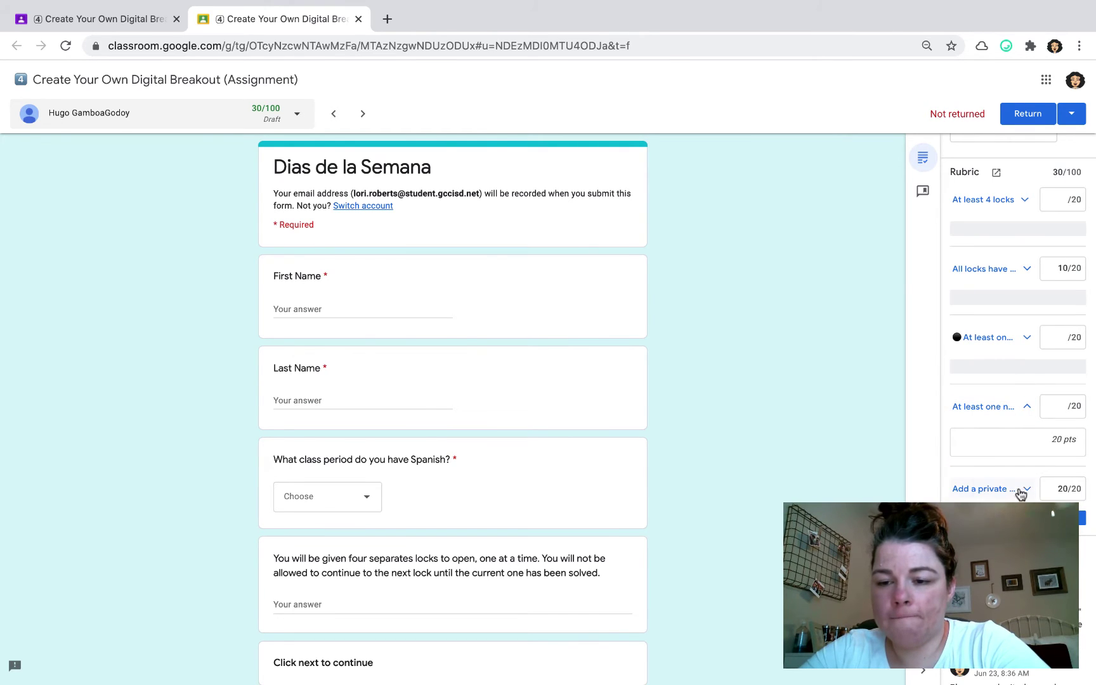
{"action": "left_click", "coordinate": [1021, 493]}
{"action": "left_click", "coordinate": [1014, 510]}
{"action": "scroll", "coordinate": [977, 325], "scroll_direction": "up", "scroll_amount": 3}
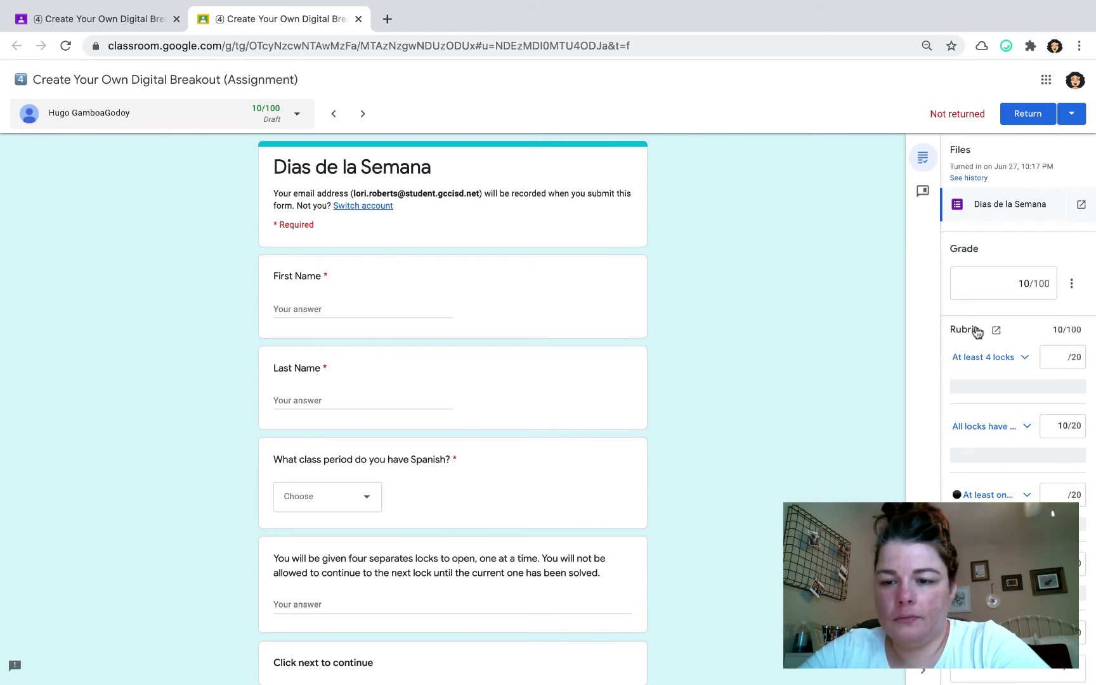
{"action": "left_click", "coordinate": [1027, 428]}
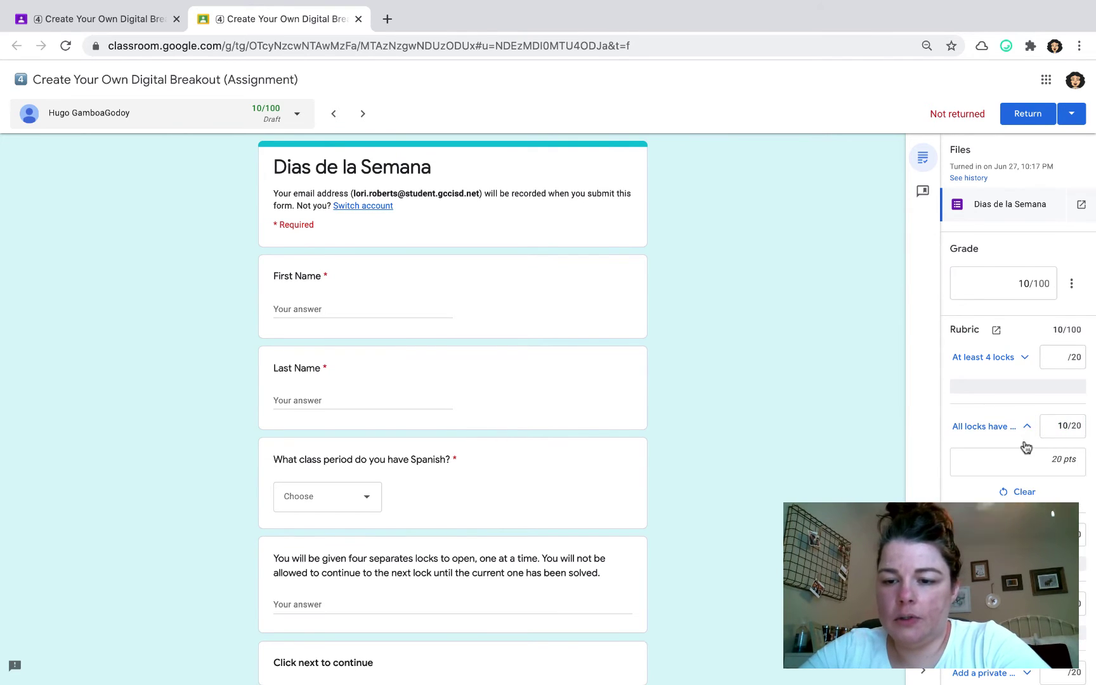
{"action": "left_click", "coordinate": [1024, 493]}
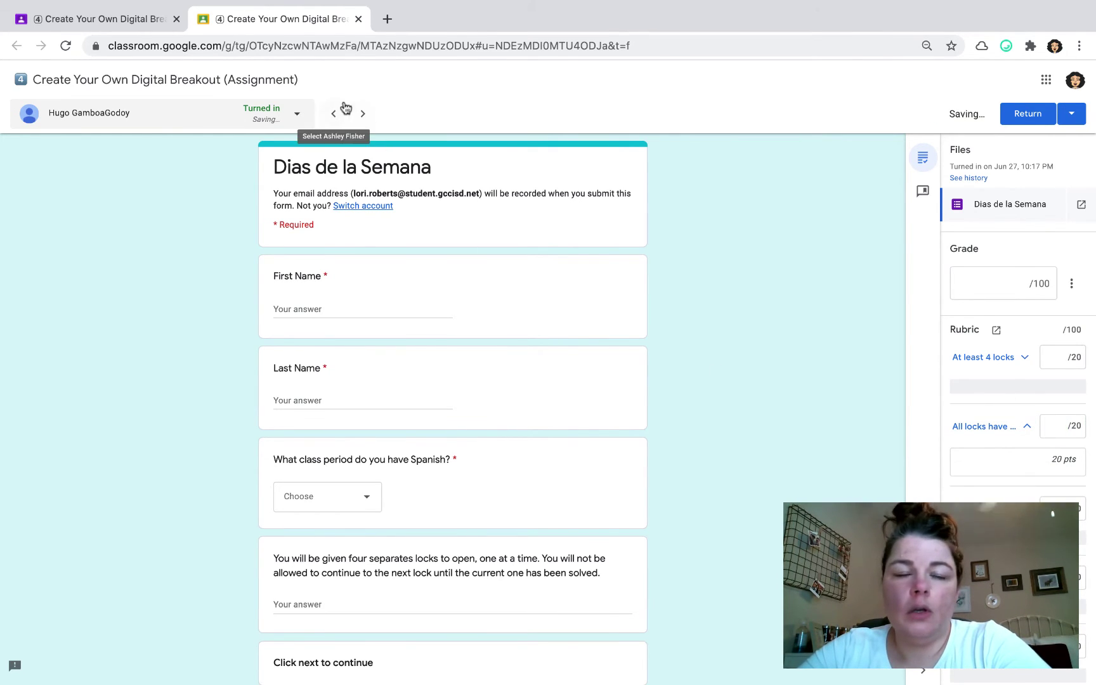
Check the rubric scores on the student work page and compare them with the rubric in the grading view.
{"action": "left_click", "coordinate": [109, 25]}
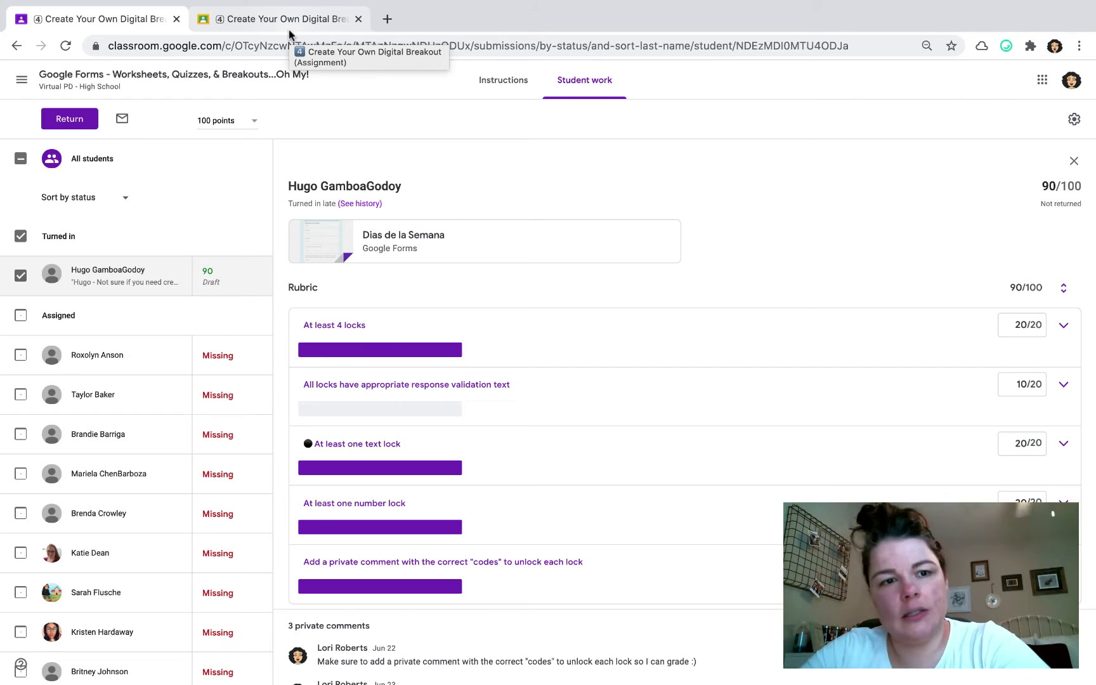
{"action": "left_click", "coordinate": [285, 19]}
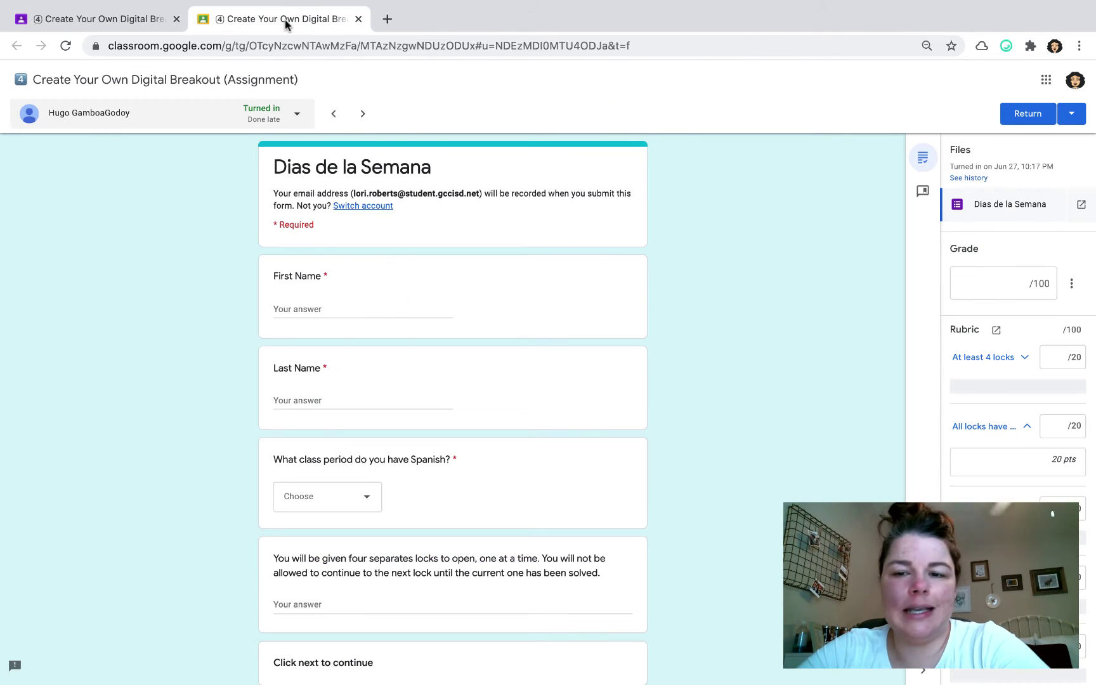
{"action": "scroll", "coordinate": [1020, 314], "scroll_direction": "down", "scroll_amount": 3}
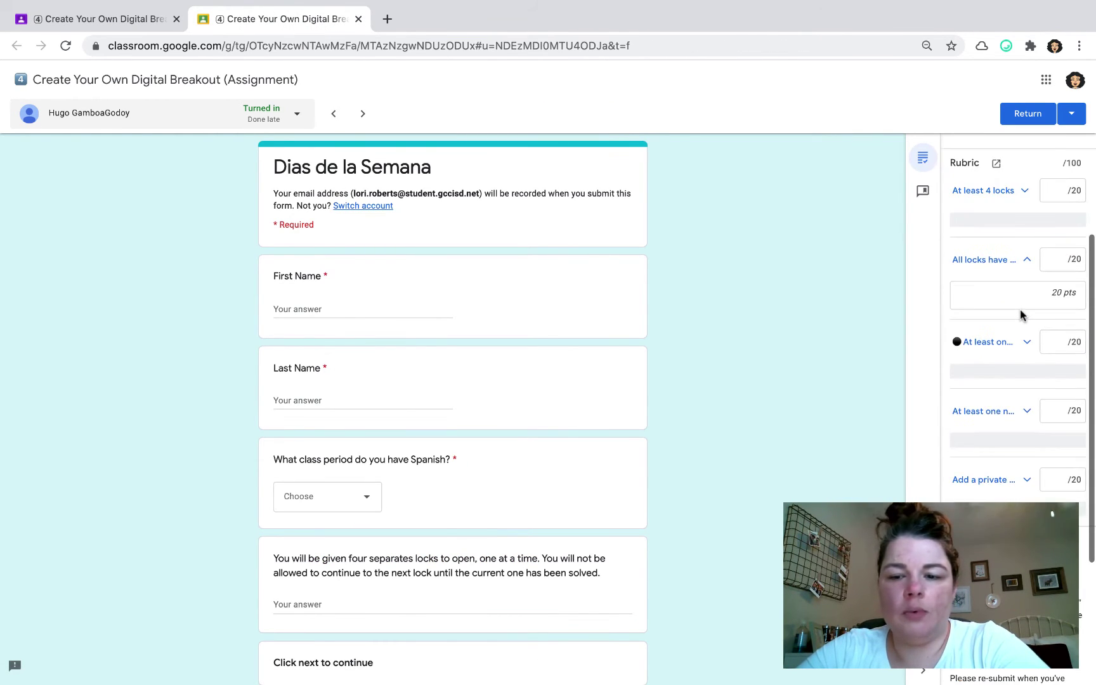
{"action": "scroll", "coordinate": [1020, 313], "scroll_direction": "up", "scroll_amount": 3}
Close the grading view and open the Google Classroom Training class stream.
{"action": "left_click", "coordinate": [358, 20]}
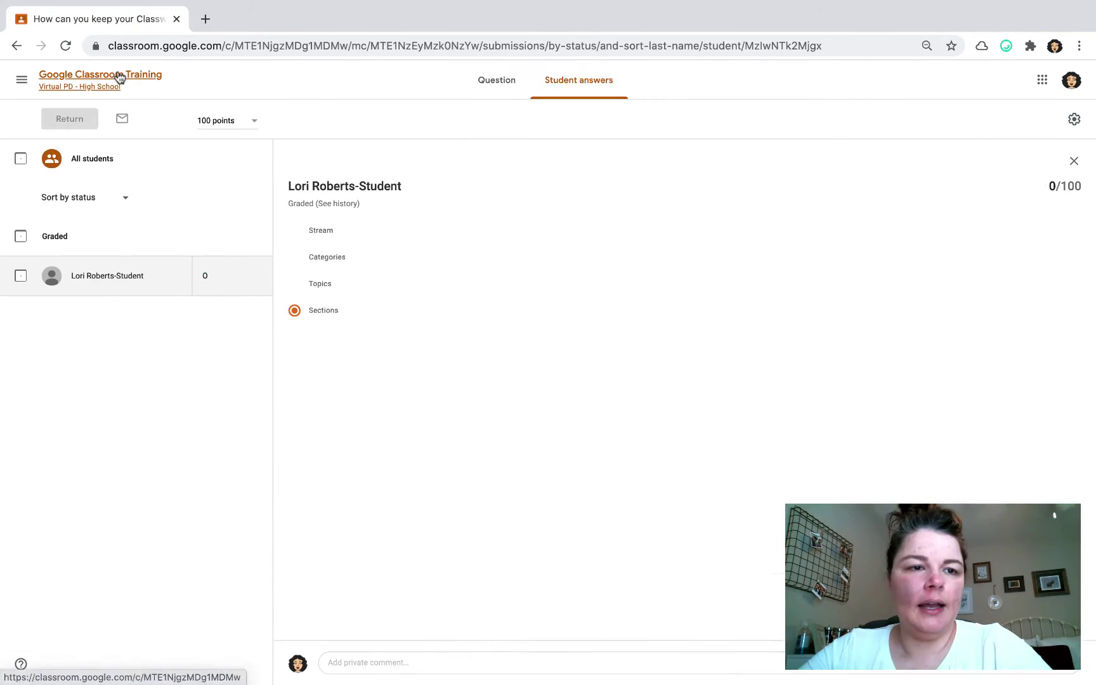
{"action": "left_click", "coordinate": [118, 76]}
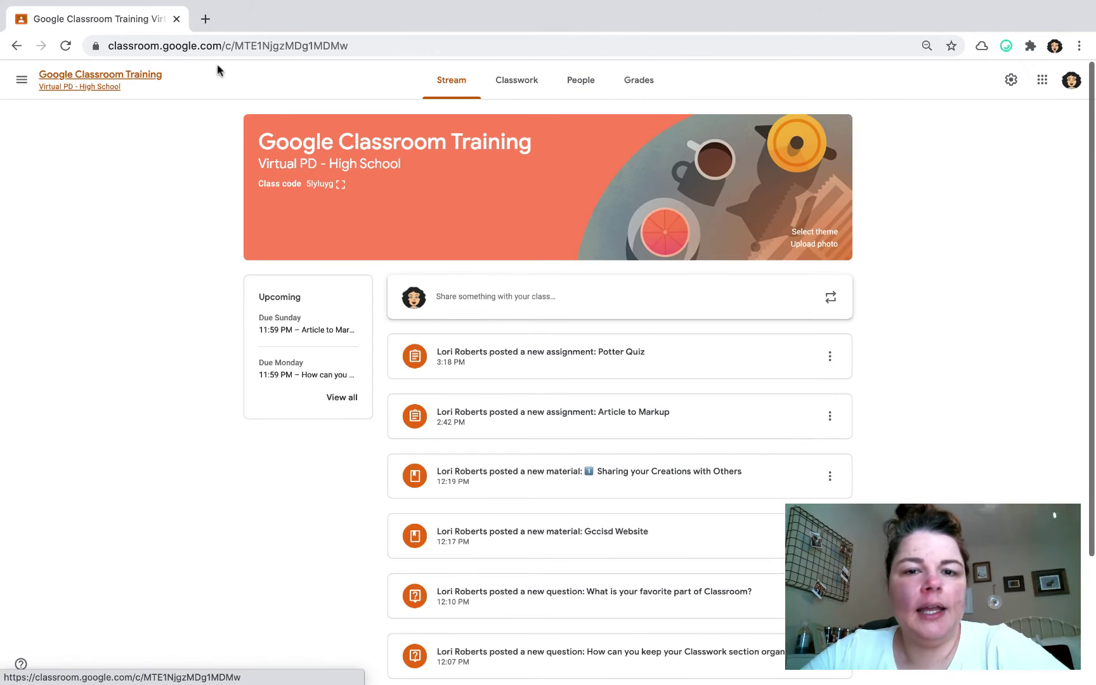
Open the student's submission for "Article to Markup" from the class gradebook.
{"action": "left_click", "coordinate": [660, 87]}
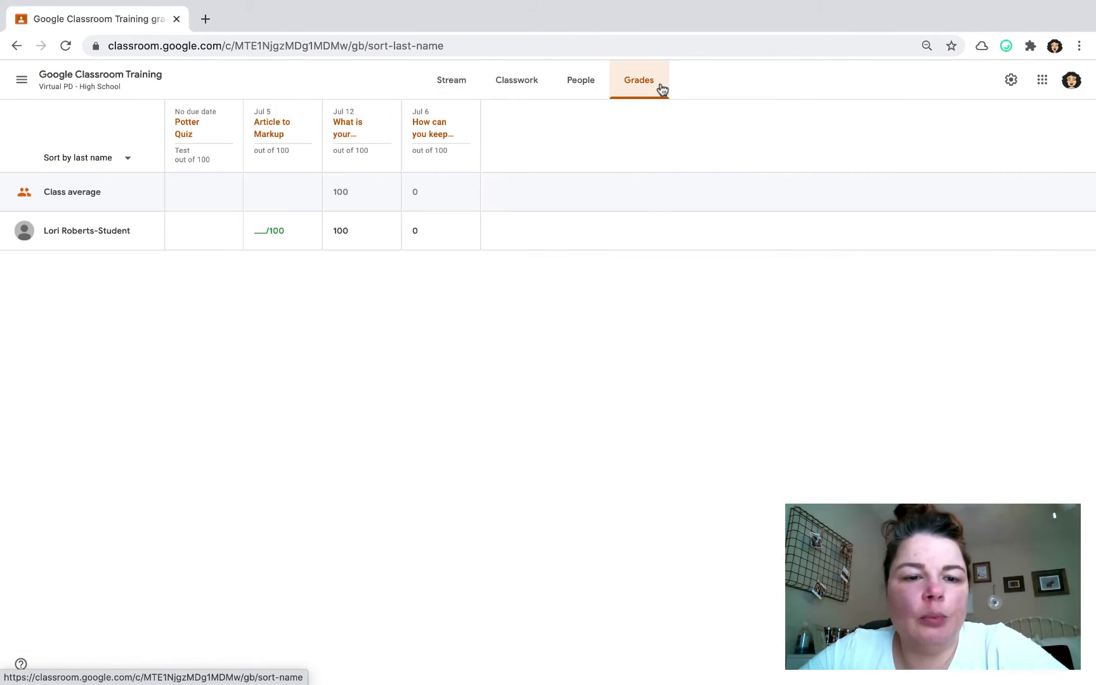
{"action": "left_click", "coordinate": [308, 231]}
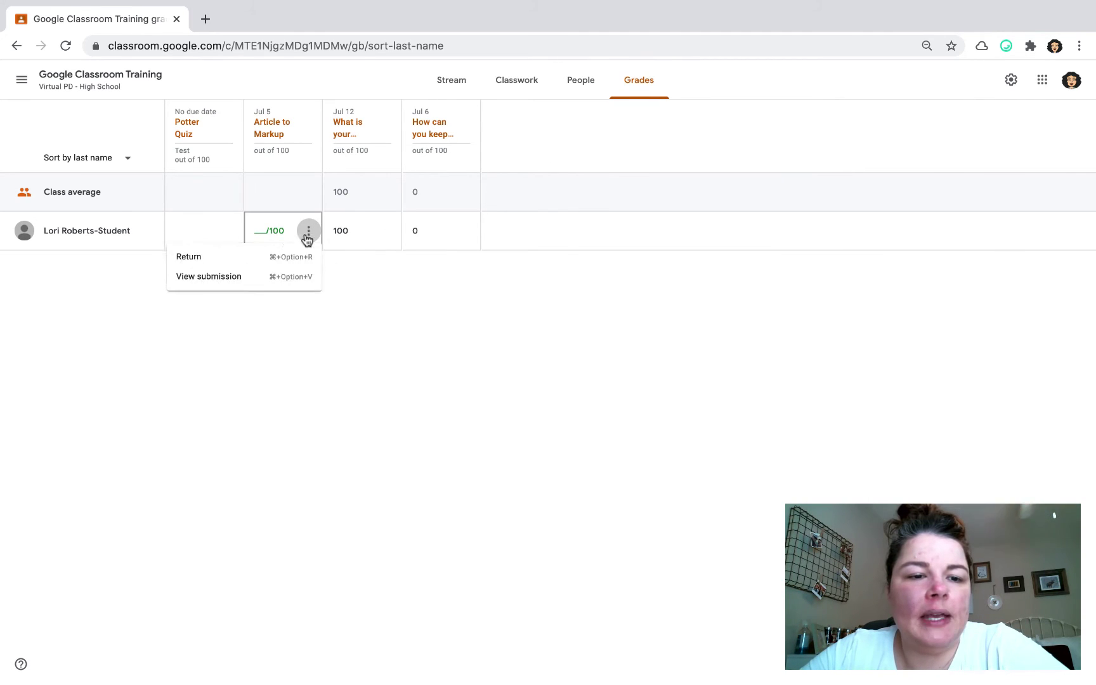
{"action": "left_click", "coordinate": [220, 279]}
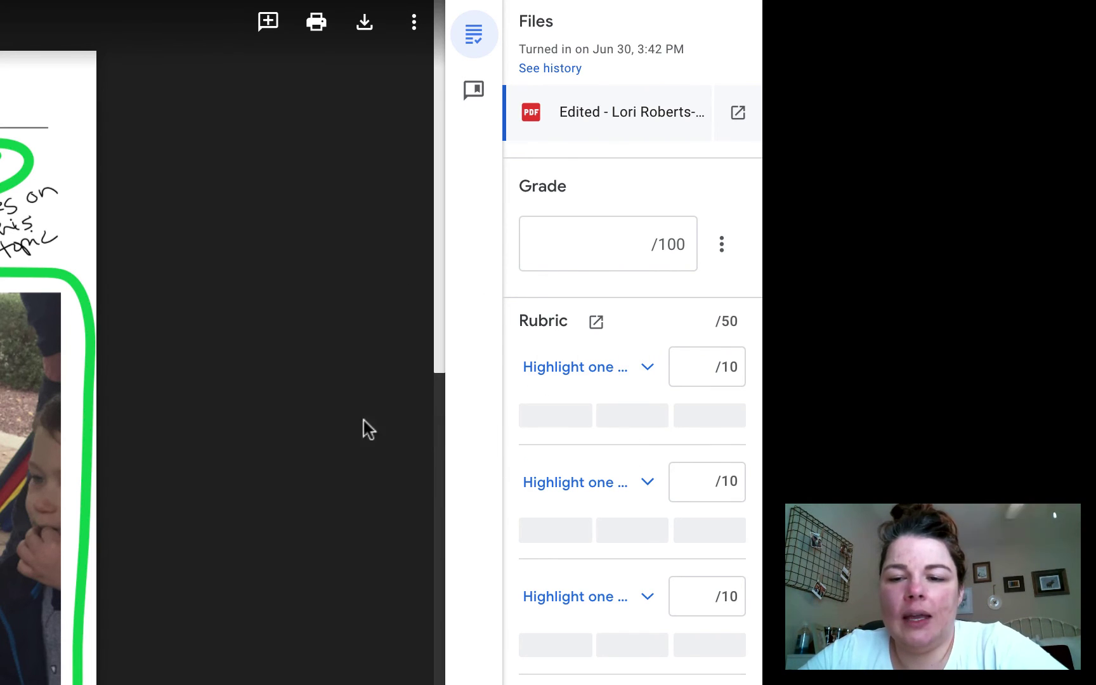
Score the three "Highlight one" rubric criteria 10, 5 and 0 points in order, and the "Circle a photo" criterion 10 points.
{"action": "scroll", "coordinate": [536, 392], "scroll_direction": "down", "scroll_amount": 3}
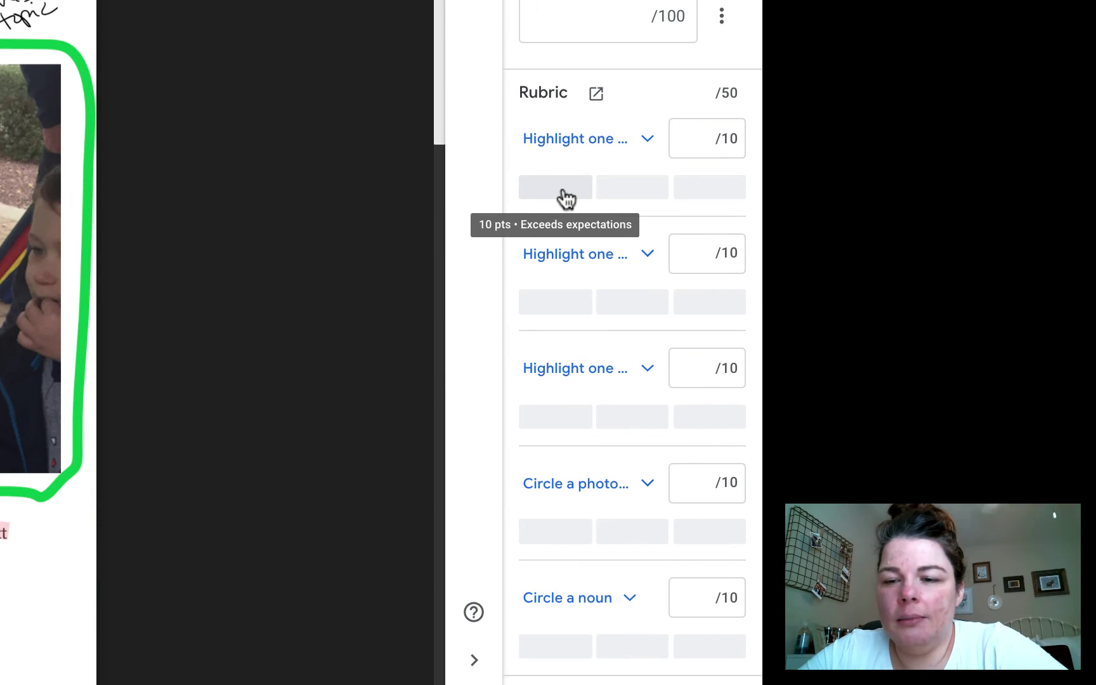
{"action": "left_click", "coordinate": [569, 191]}
{"action": "left_click", "coordinate": [632, 303]}
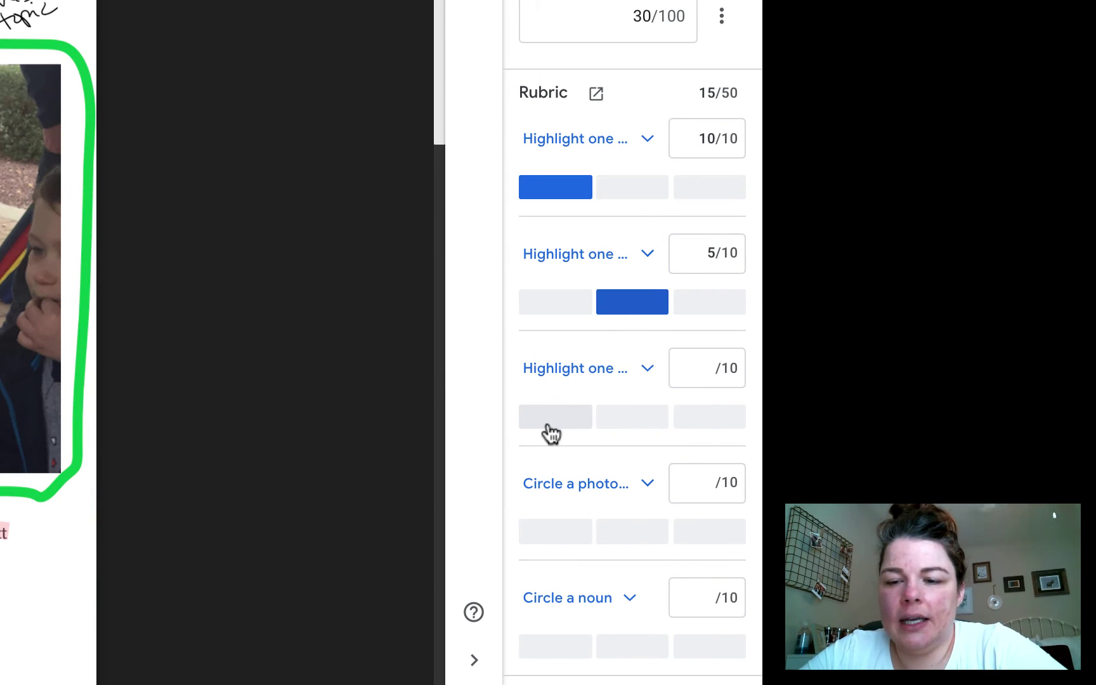
{"action": "left_click", "coordinate": [685, 433]}
{"action": "left_click", "coordinate": [575, 536]}
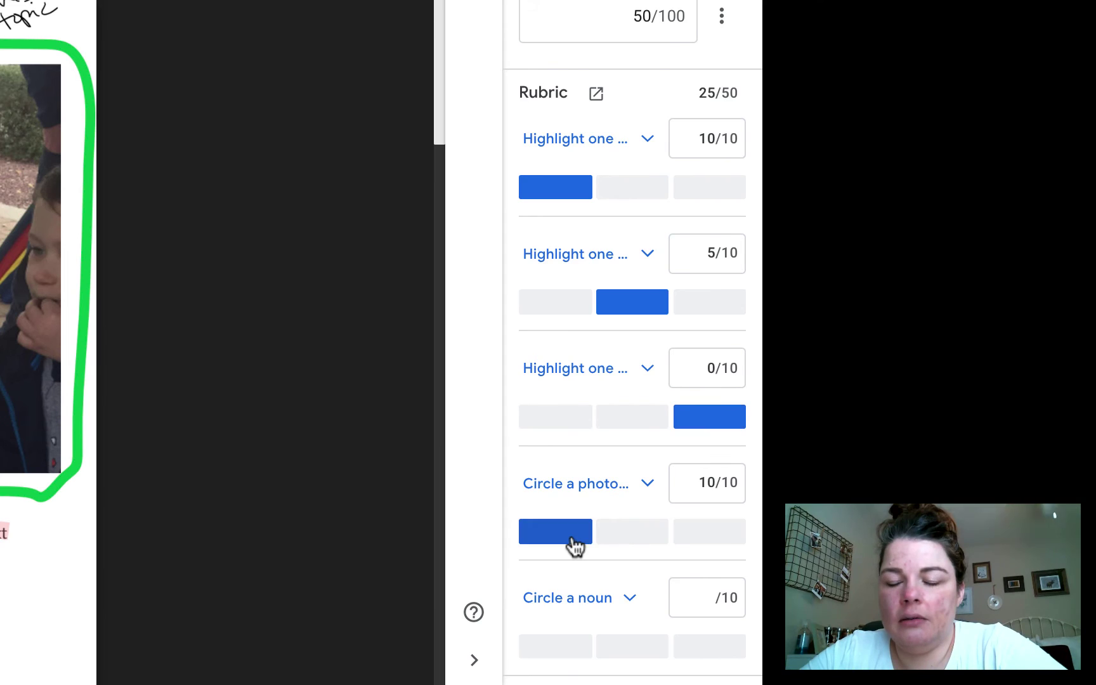
Score the "Circle a noun" rubric criterion 10 points and change that score to 0 points.
{"action": "scroll", "coordinate": [577, 536], "scroll_direction": "down", "scroll_amount": 3}
{"action": "left_click", "coordinate": [562, 478]}
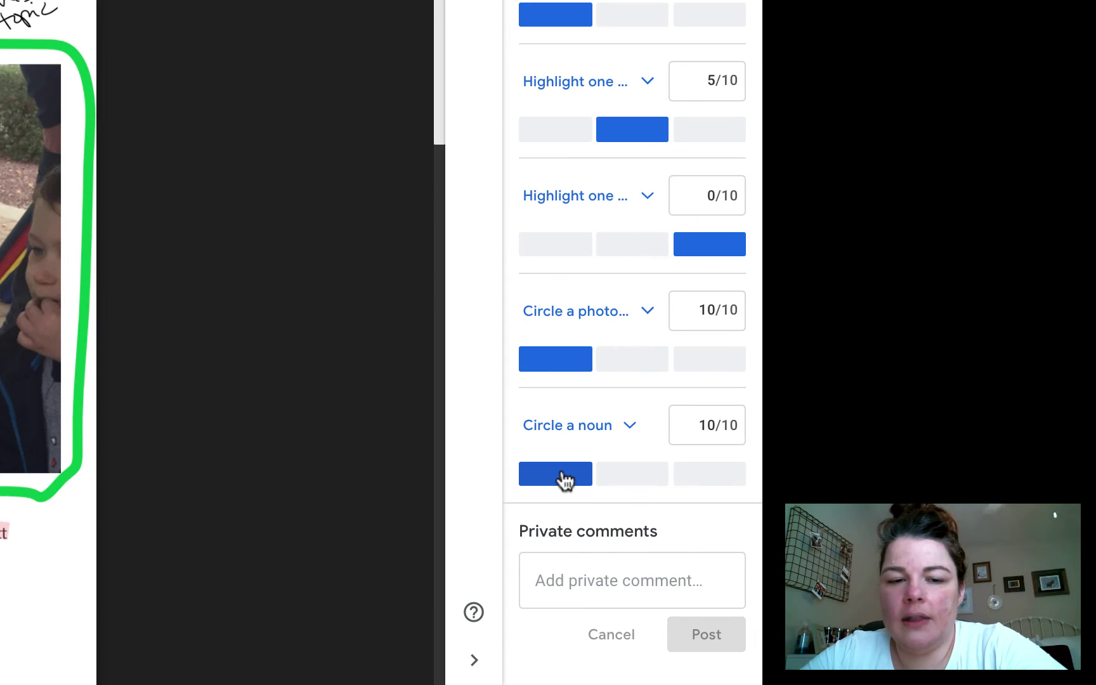
{"action": "scroll", "coordinate": [565, 480], "scroll_direction": "up", "scroll_amount": 2}
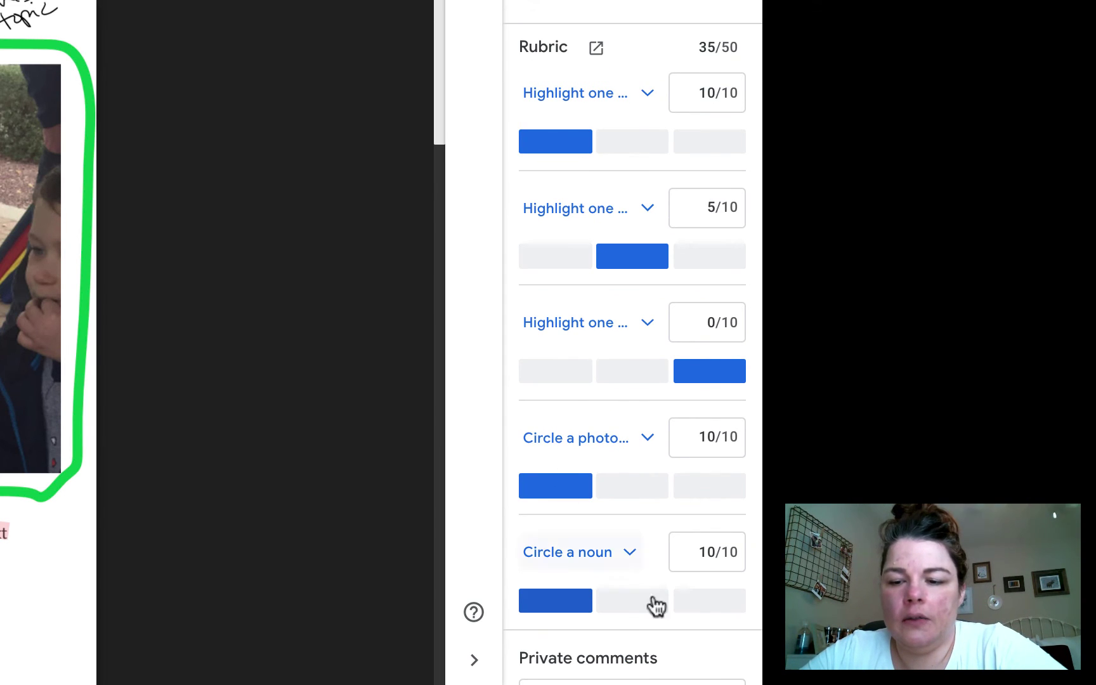
{"action": "left_click", "coordinate": [719, 605]}
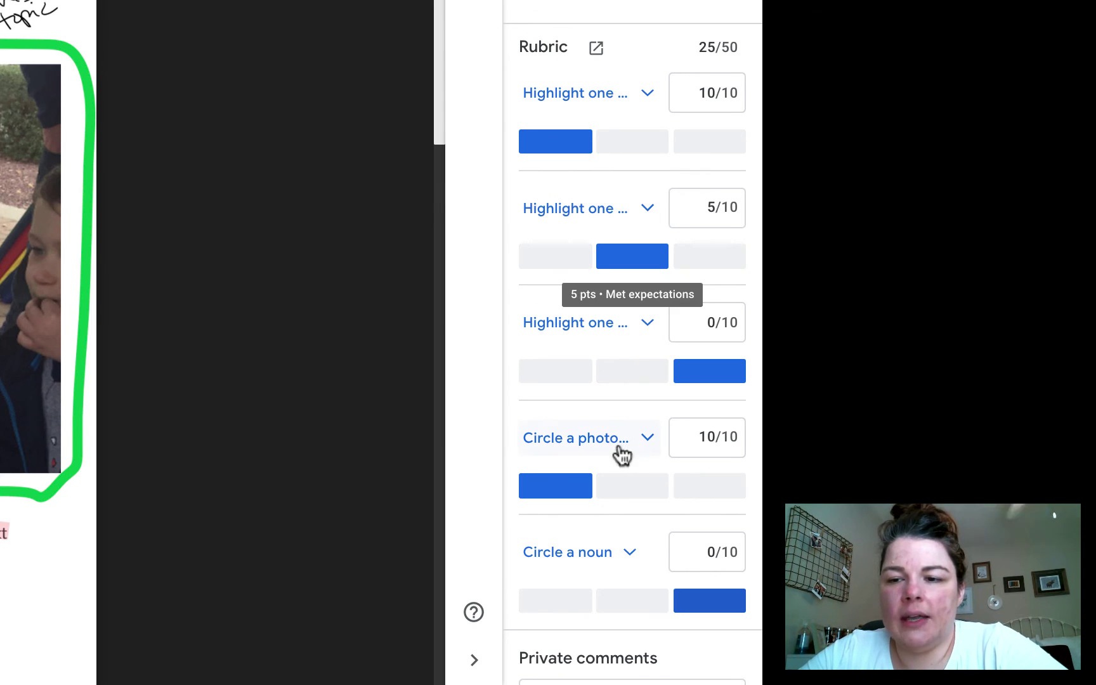
{"action": "scroll", "coordinate": [621, 455], "scroll_direction": "down", "scroll_amount": 2}
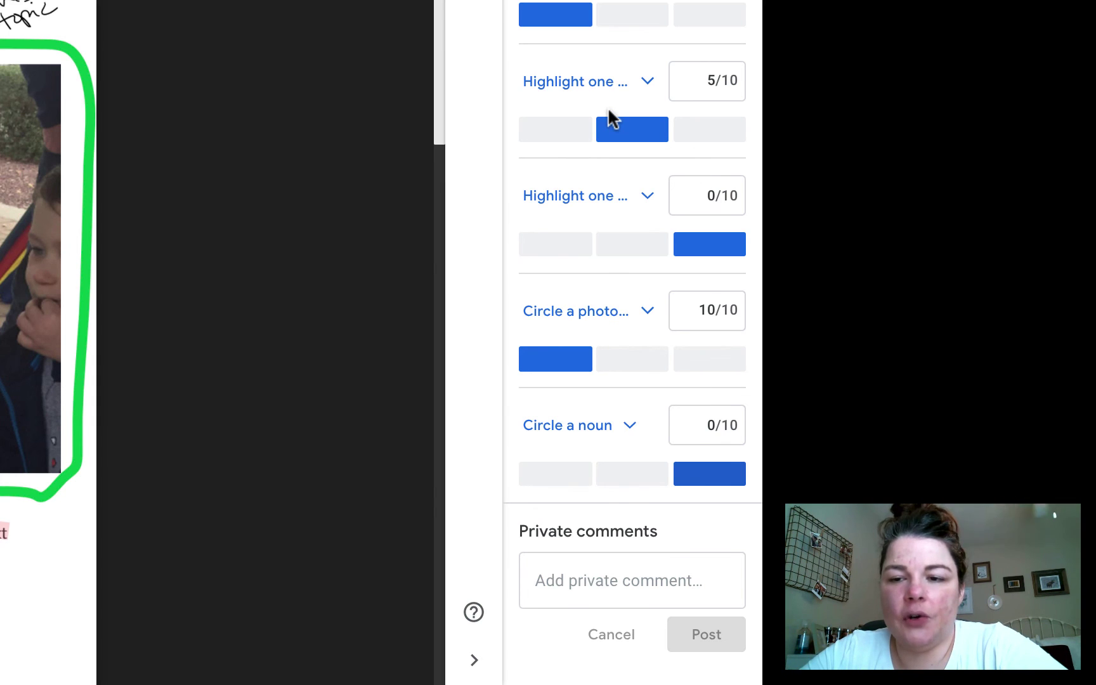
Return the graded "Article to Markup" work to the student and close the grading view.
{"action": "scroll", "coordinate": [609, 111], "scroll_direction": "up", "scroll_amount": 2}
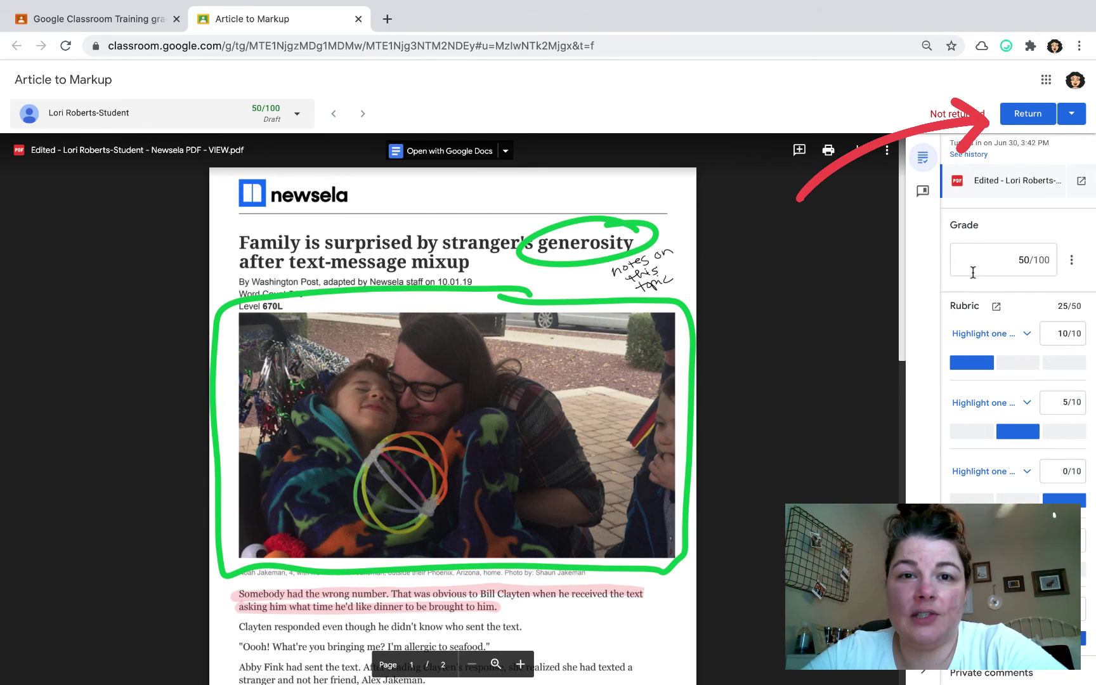
{"action": "left_click", "coordinate": [1029, 115]}
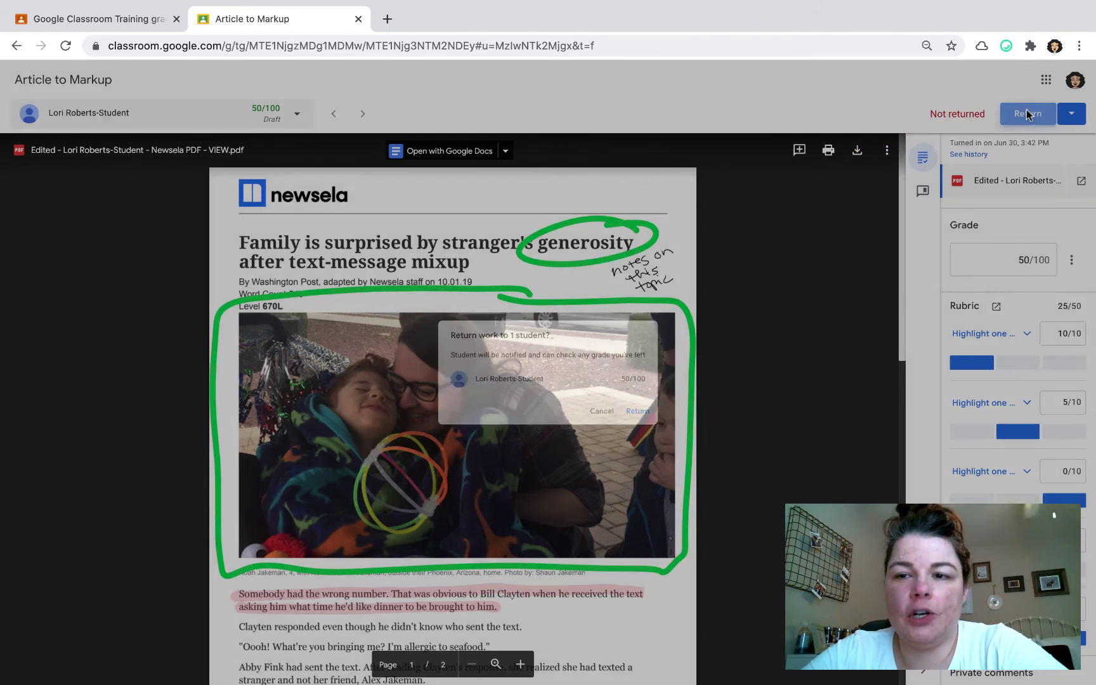
{"action": "left_click", "coordinate": [654, 419]}
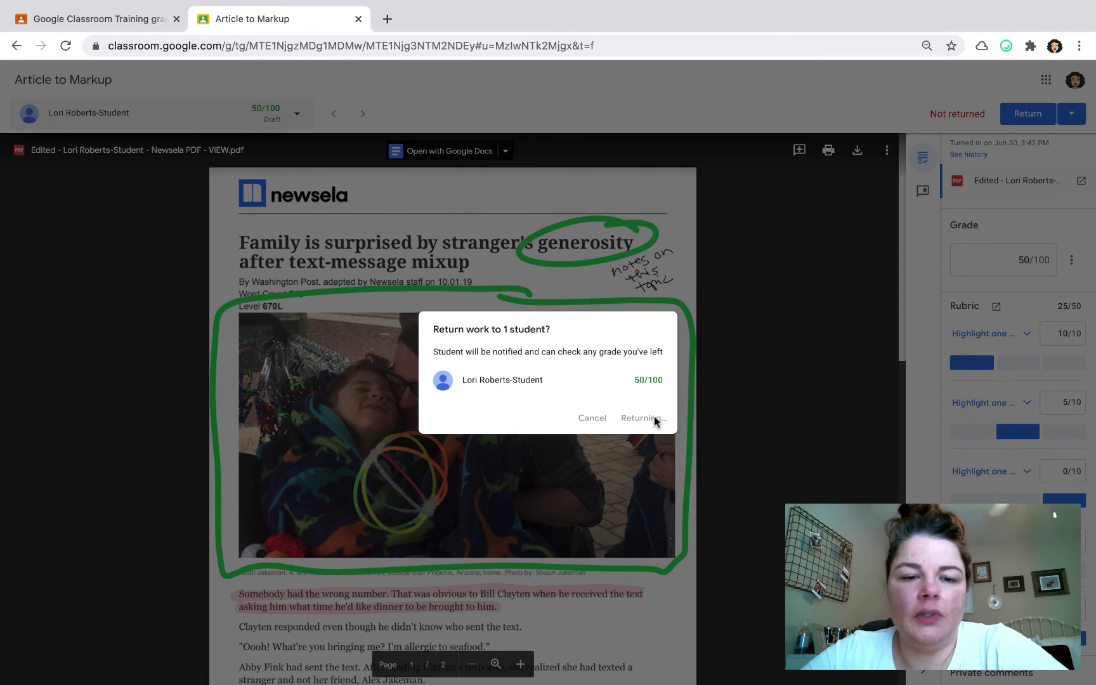
{"action": "key", "text": "super+w"}
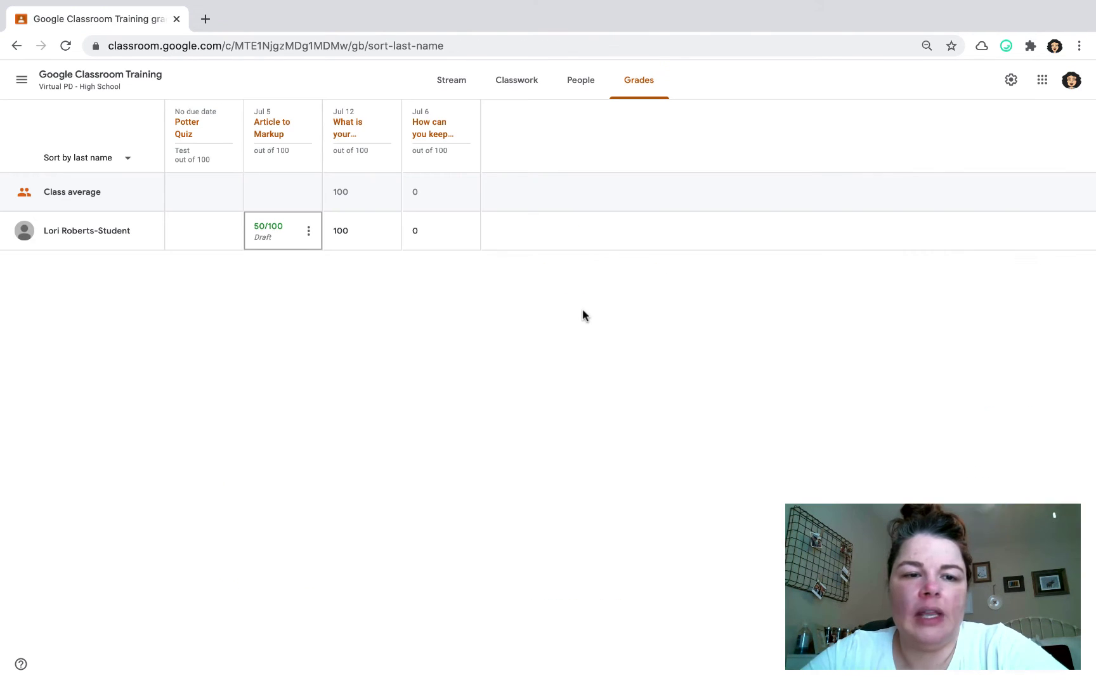